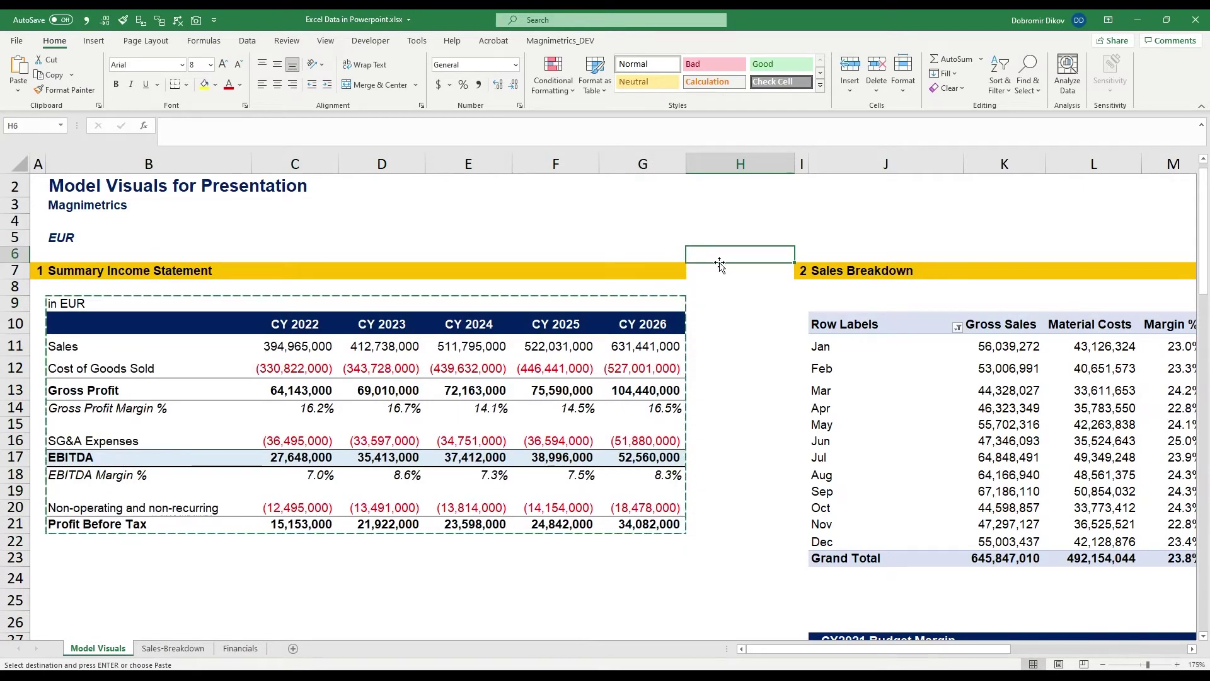
# With the Summary Income Statement copied, scroll back up to the top of the Model Visuals sheet
pyautogui.scroll(1, 383, 271)
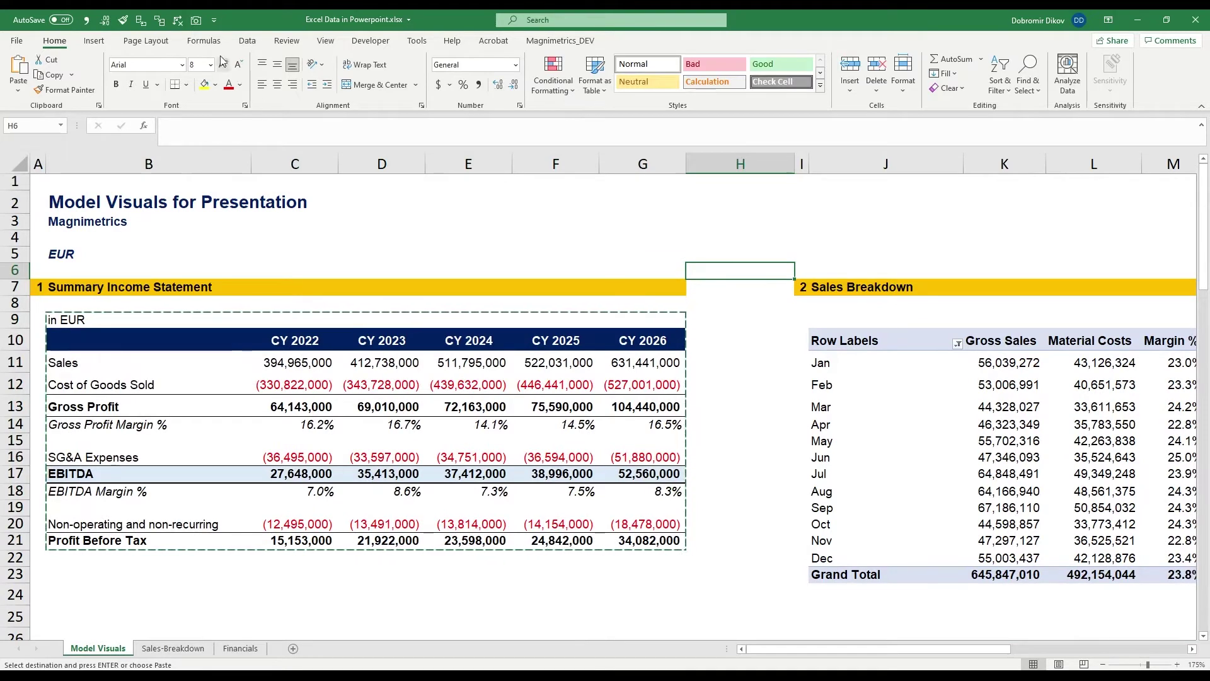
pyautogui.rightClick(196, 25)
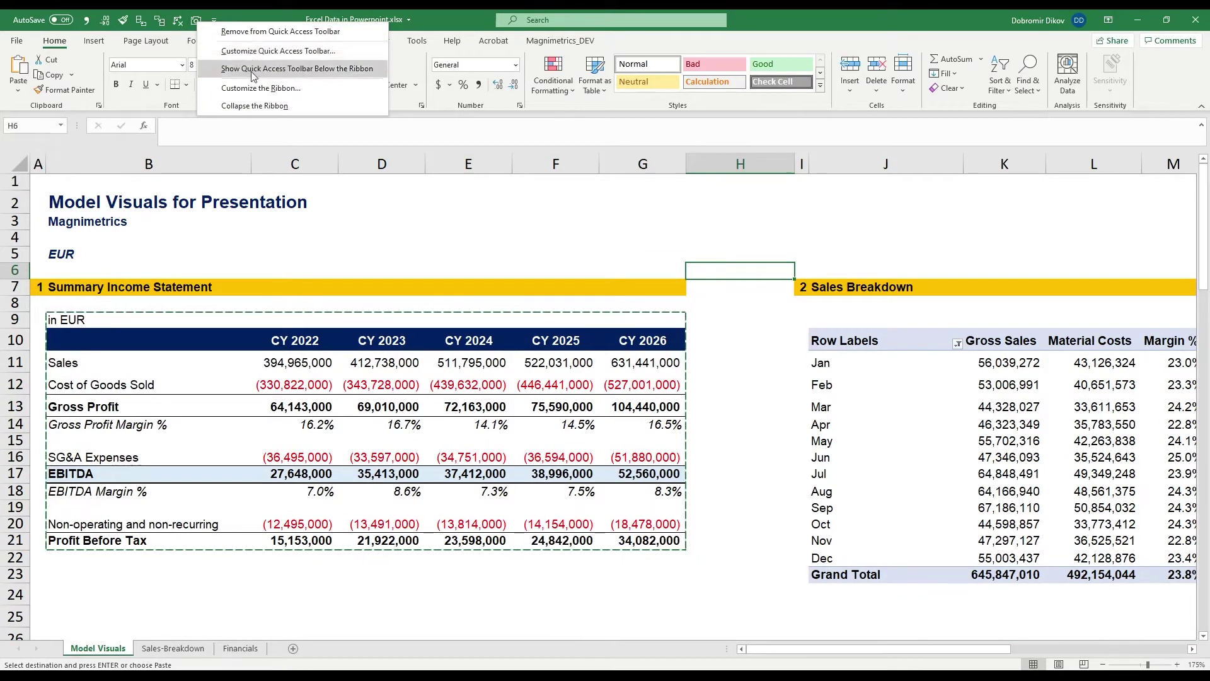
pyautogui.click(263, 52)
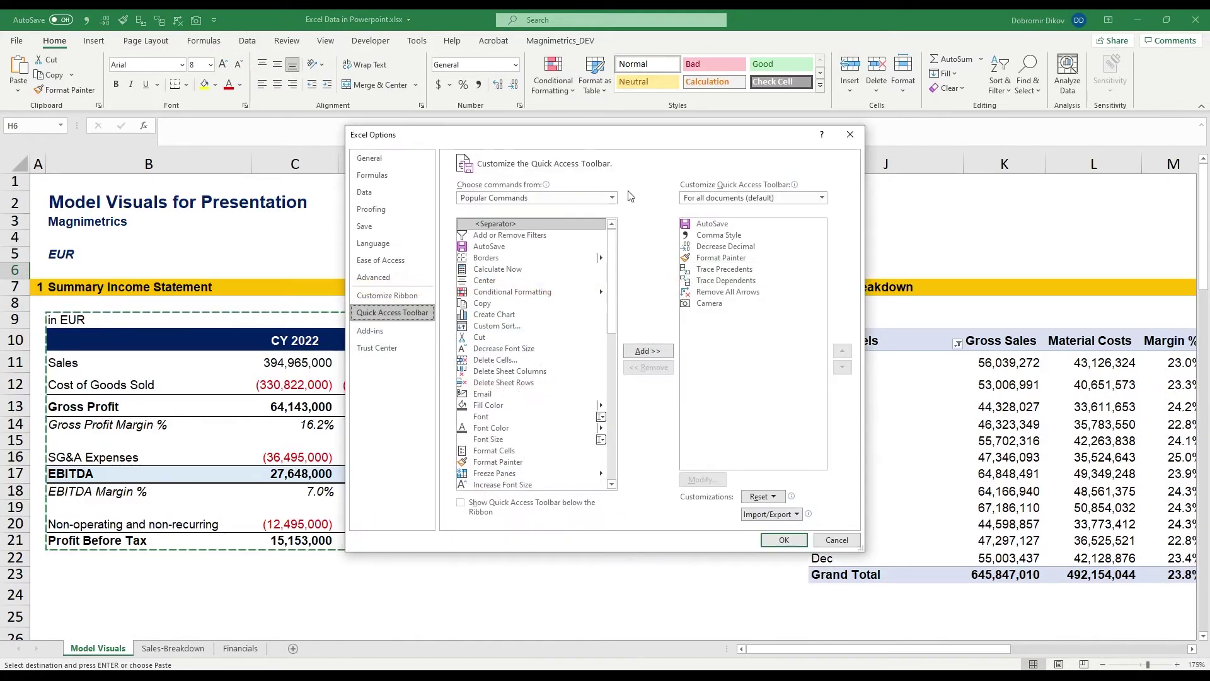
pyautogui.click(606, 197)
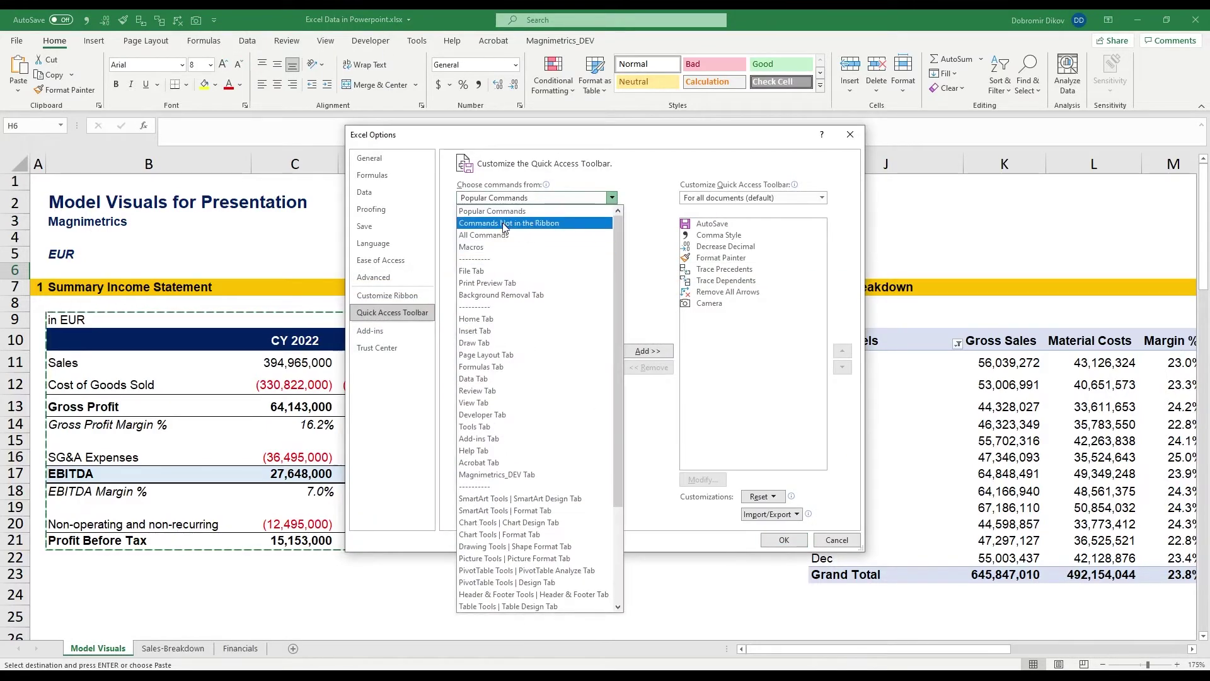
pyautogui.click(498, 226)
pyautogui.scroll(-8, 528, 386)
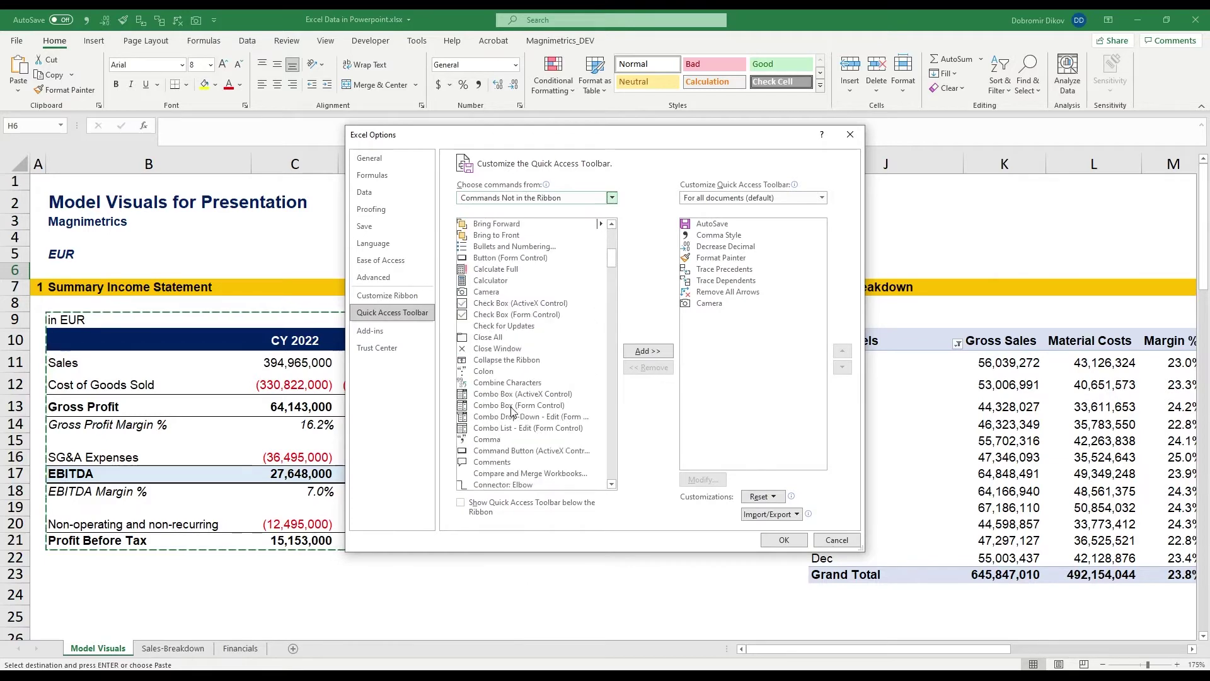
pyautogui.click(486, 294)
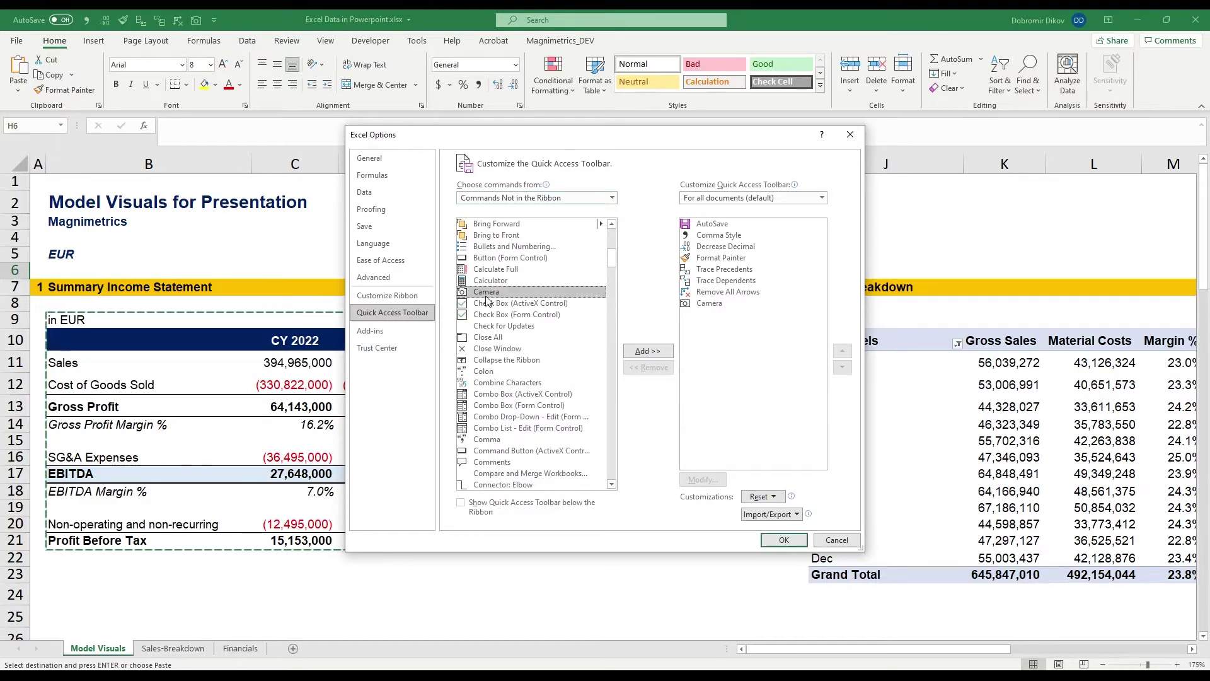
pyautogui.click(784, 540)
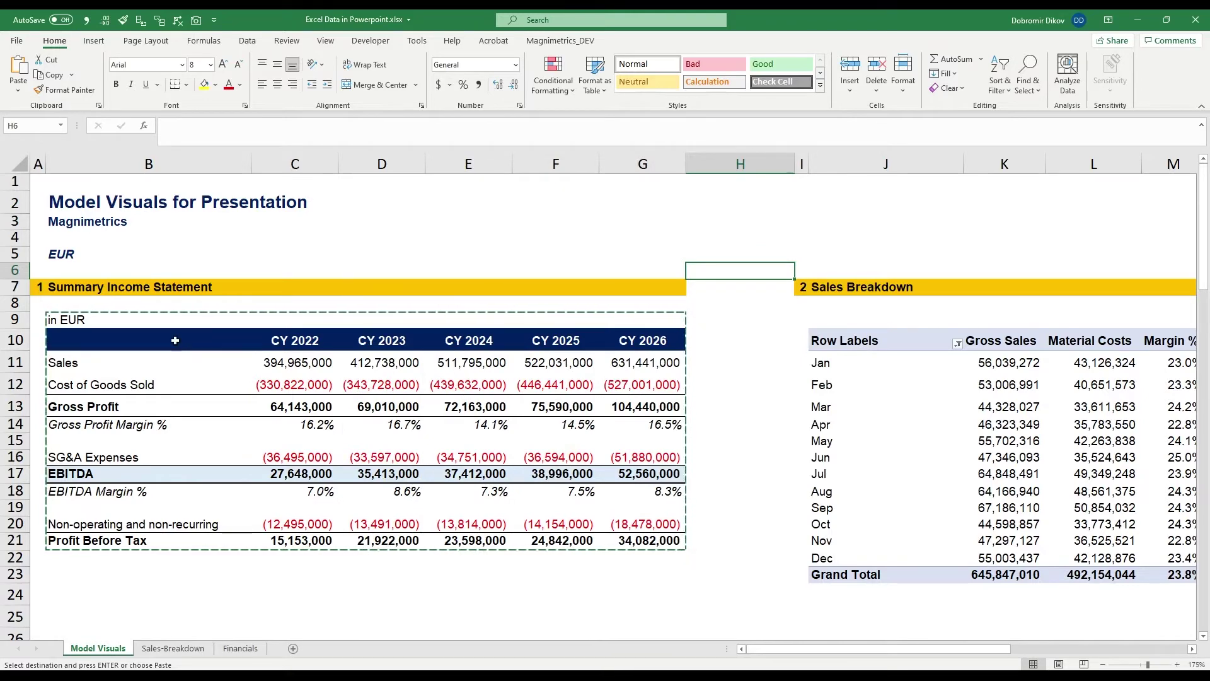
# Create a Camera linked picture of B9:G21 and place it at row 23
pyautogui.moveTo(67, 321); pyautogui.dragTo(639, 533)
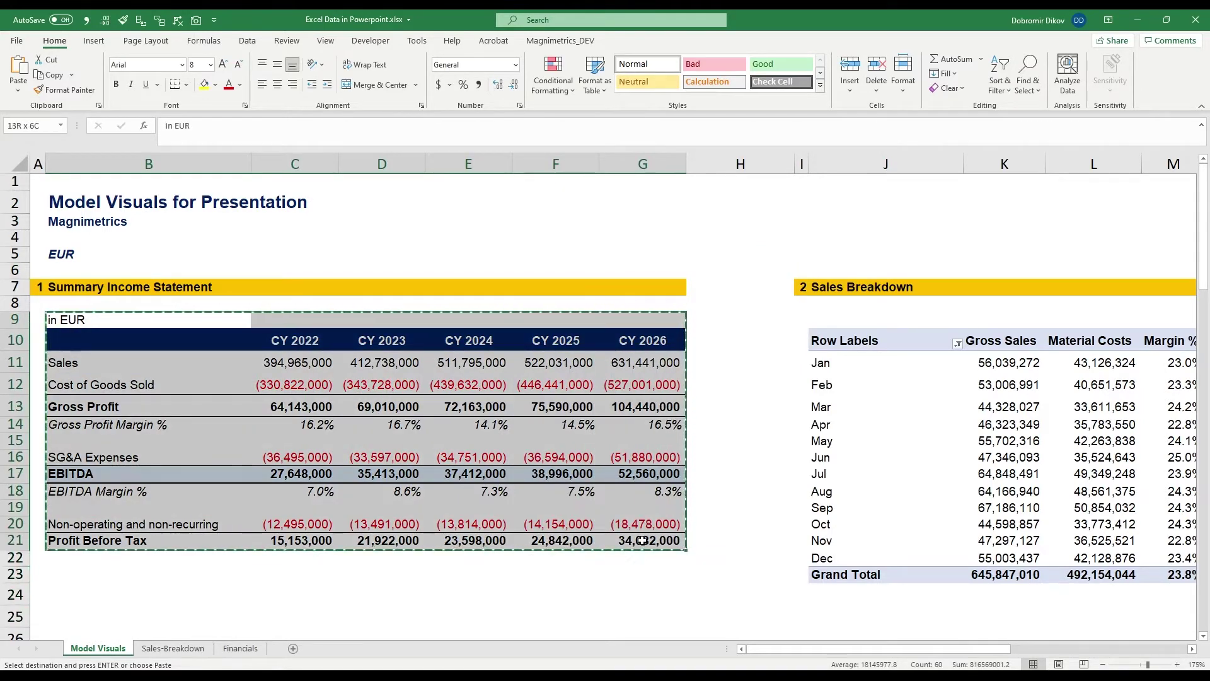
pyautogui.press('Escape')
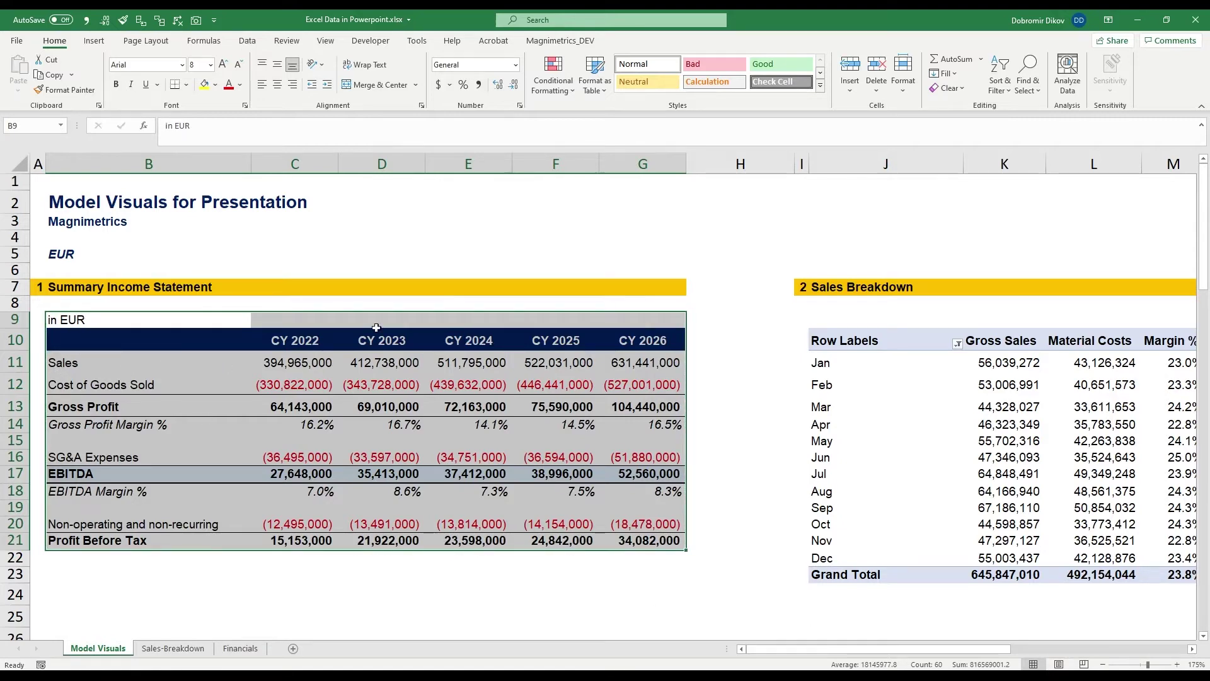
pyautogui.click(196, 20)
pyautogui.scroll(-2, 124, 495)
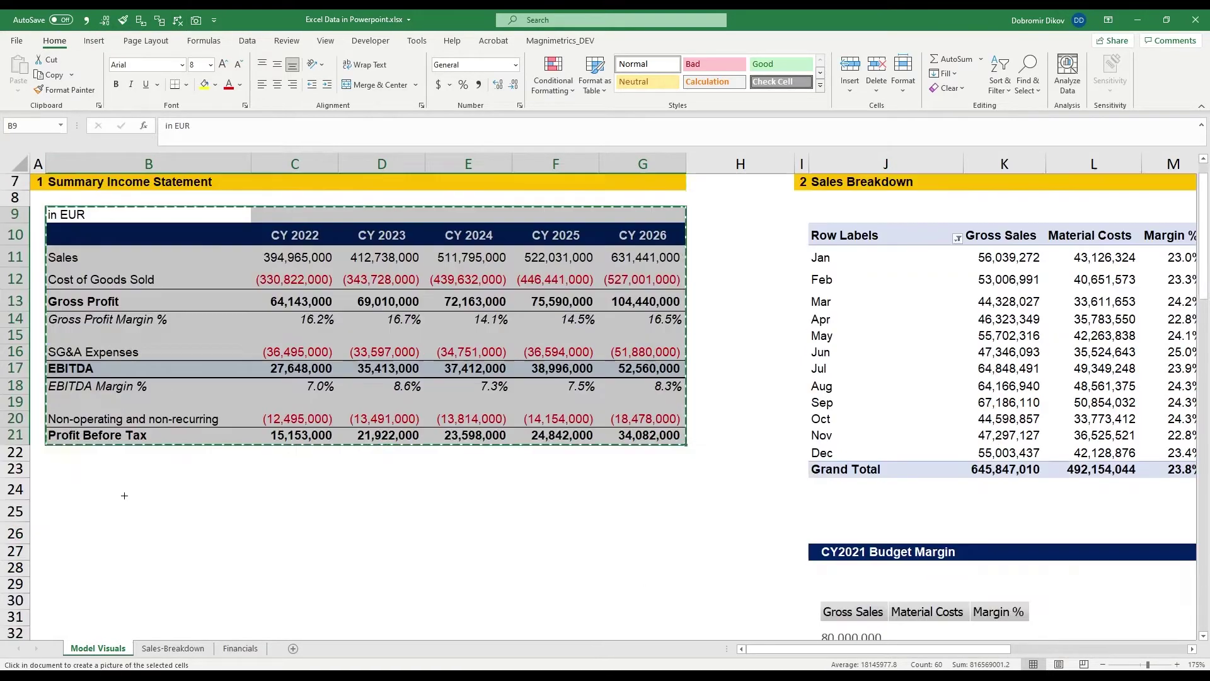
pyautogui.scroll(-1, 124, 496)
pyautogui.click(47, 416)
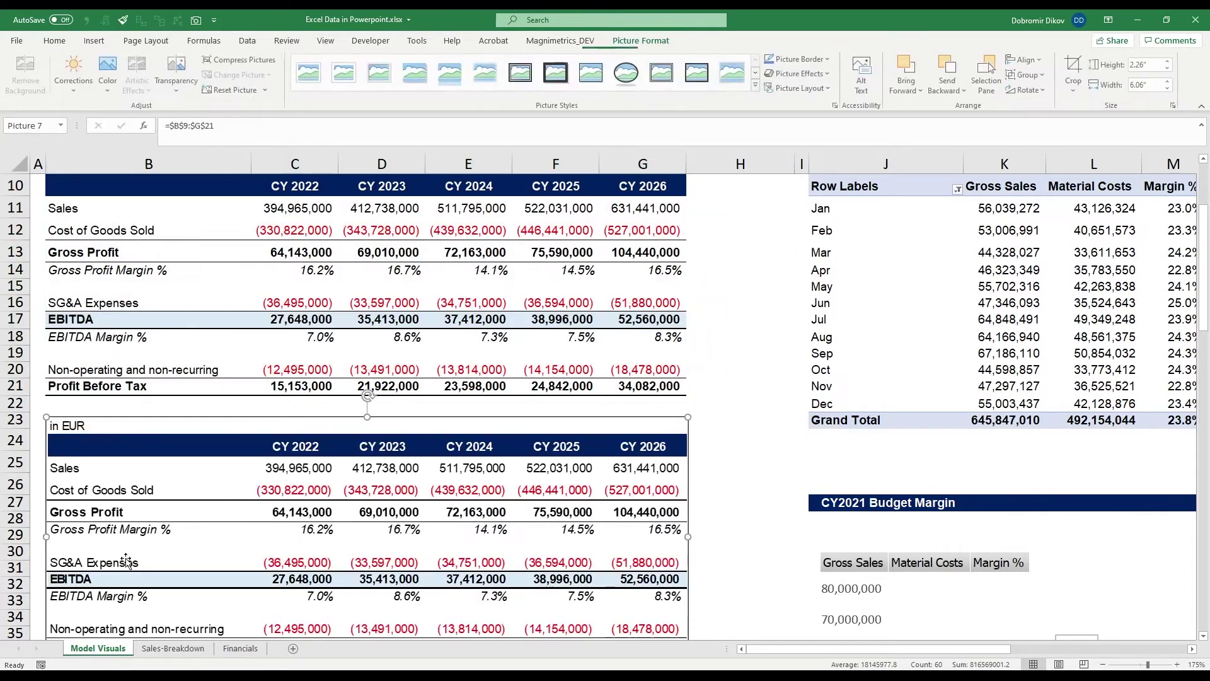
# Set the linked picture's border to No Outline
pyautogui.click(697, 448)
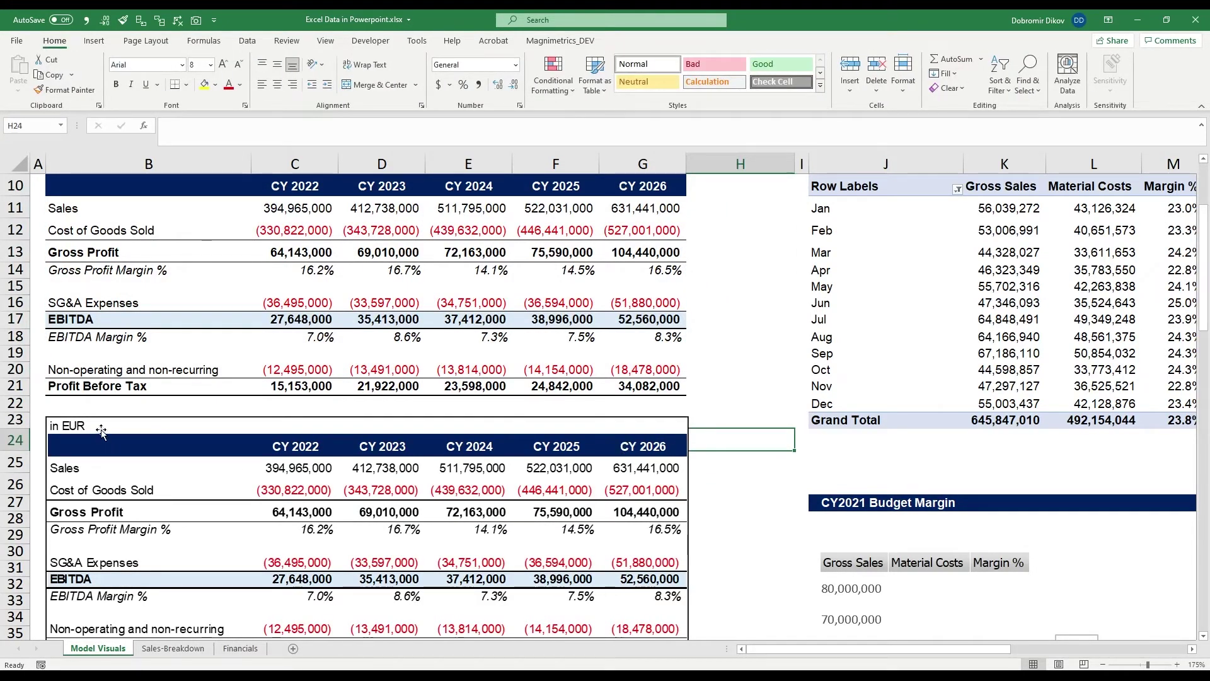
pyautogui.click(159, 436)
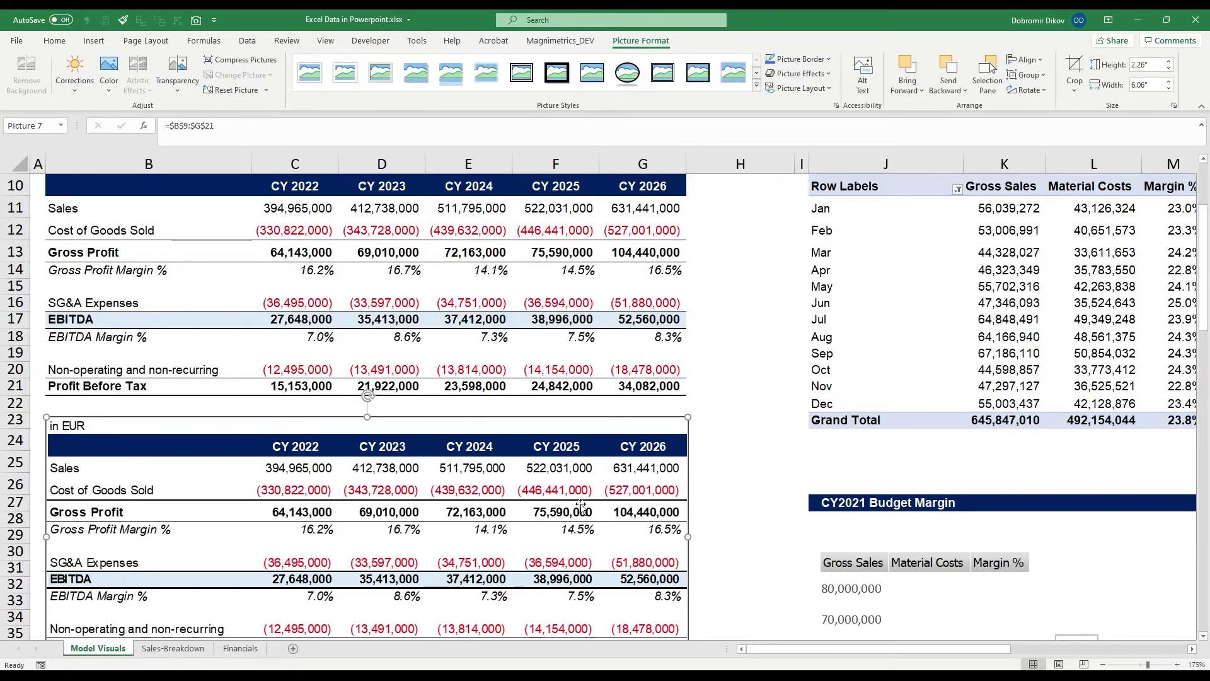
pyautogui.click(800, 59)
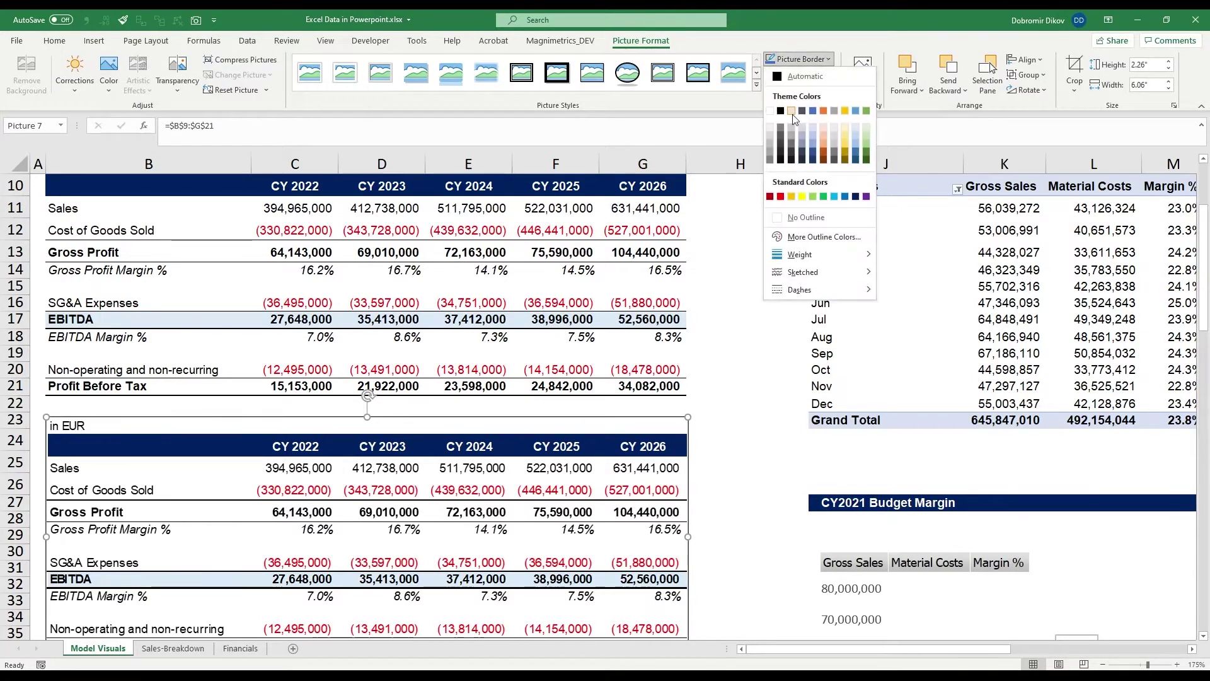
pyautogui.click(803, 217)
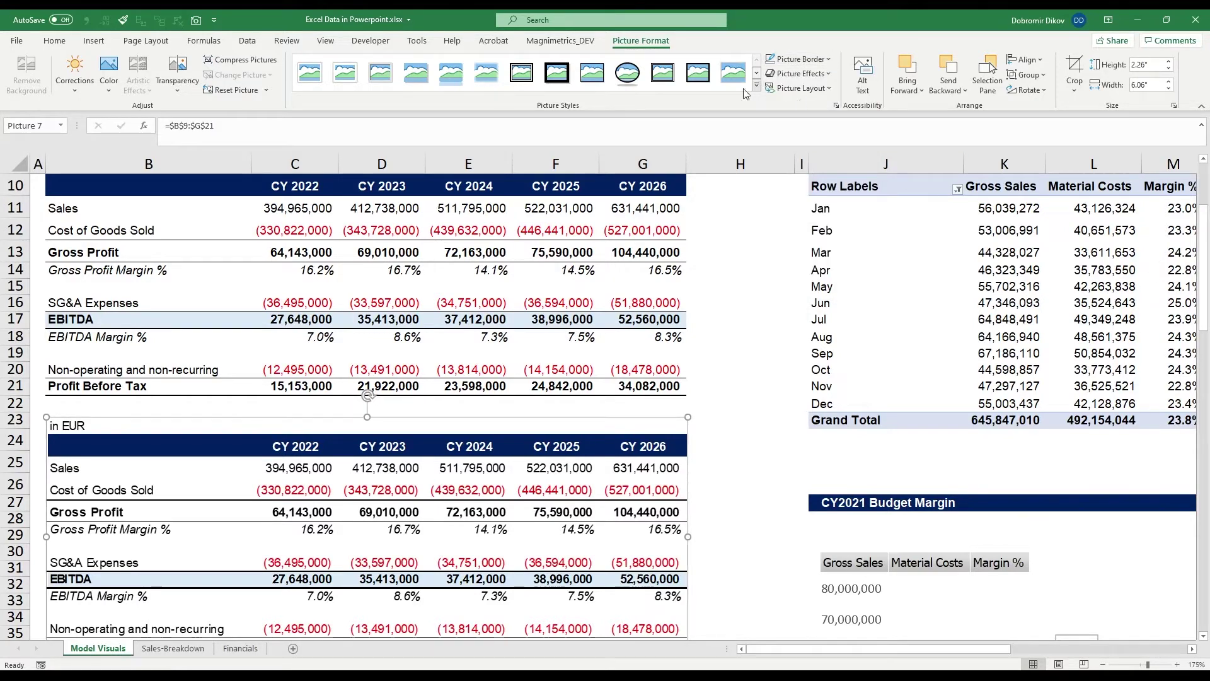
# Give the linked income statement picture No fill via Format Picture's Fill & Line settings
pyautogui.rightClick(629, 457)
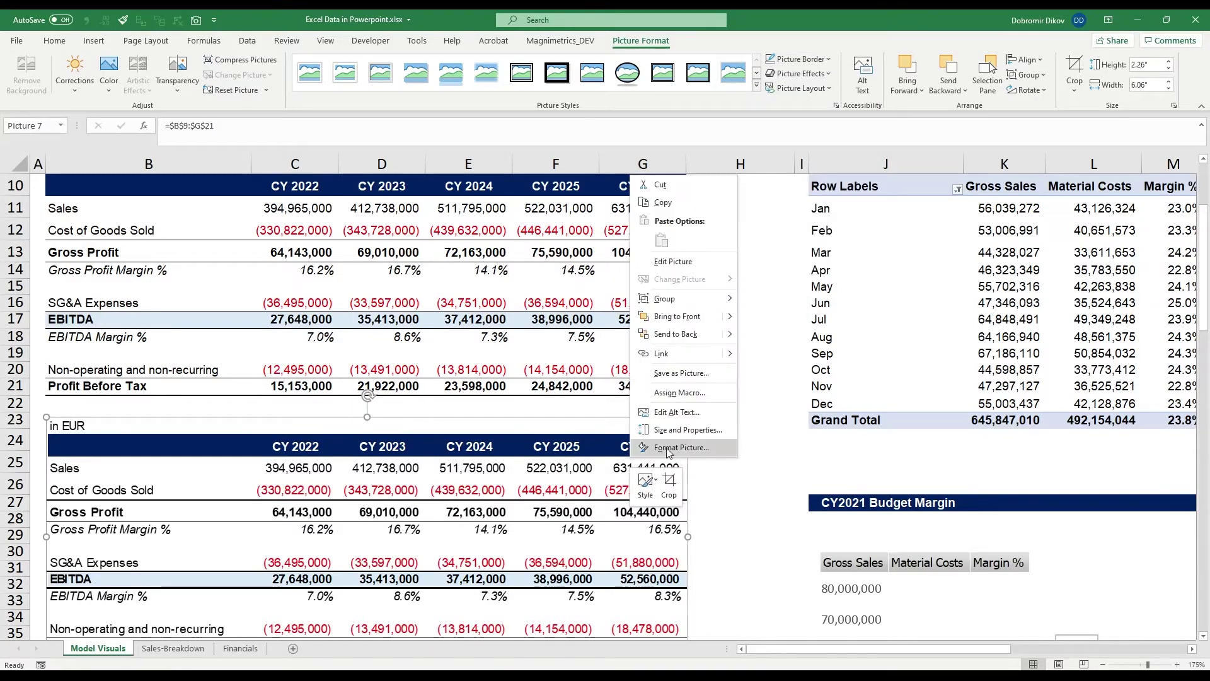
pyautogui.click(649, 503)
pyautogui.click(1025, 191)
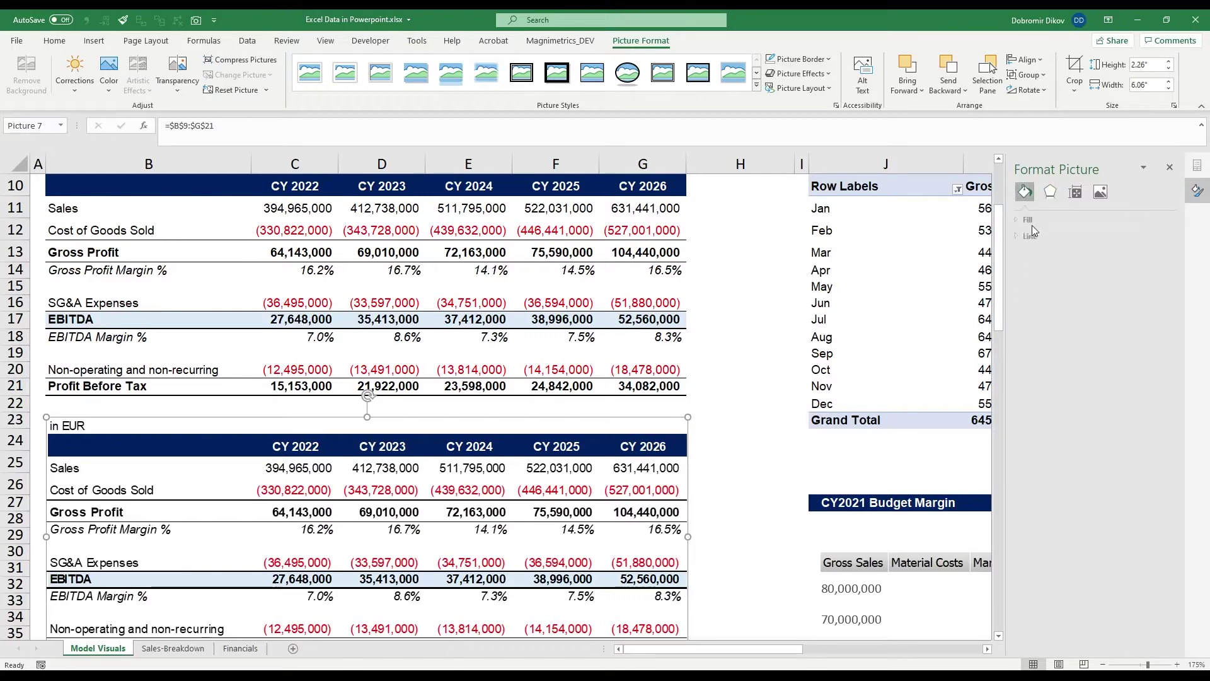
pyautogui.click(1032, 220)
pyautogui.click(1033, 237)
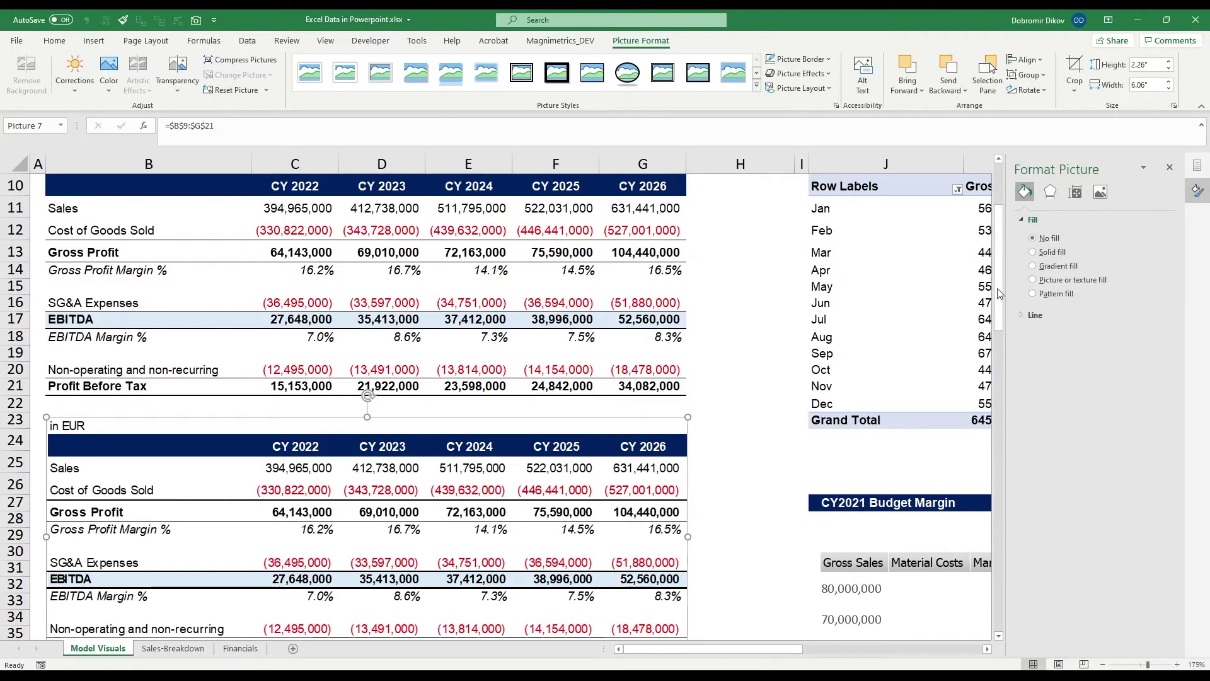
pyautogui.scroll(1, 740, 404)
pyautogui.click(741, 426)
# Reselect the linked picture and switch to the Financials Review presentation in PowerPoint
pyautogui.scroll(-2, 741, 427)
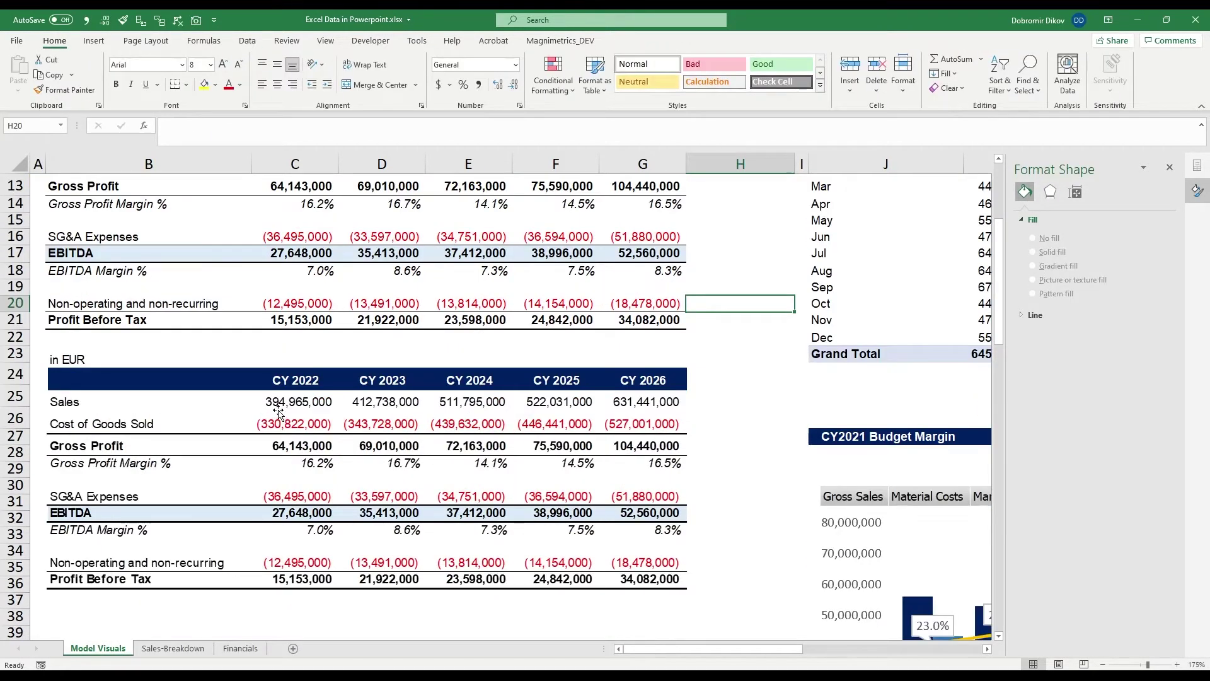
pyautogui.click(284, 433)
pyautogui.scroll(2, 288, 435)
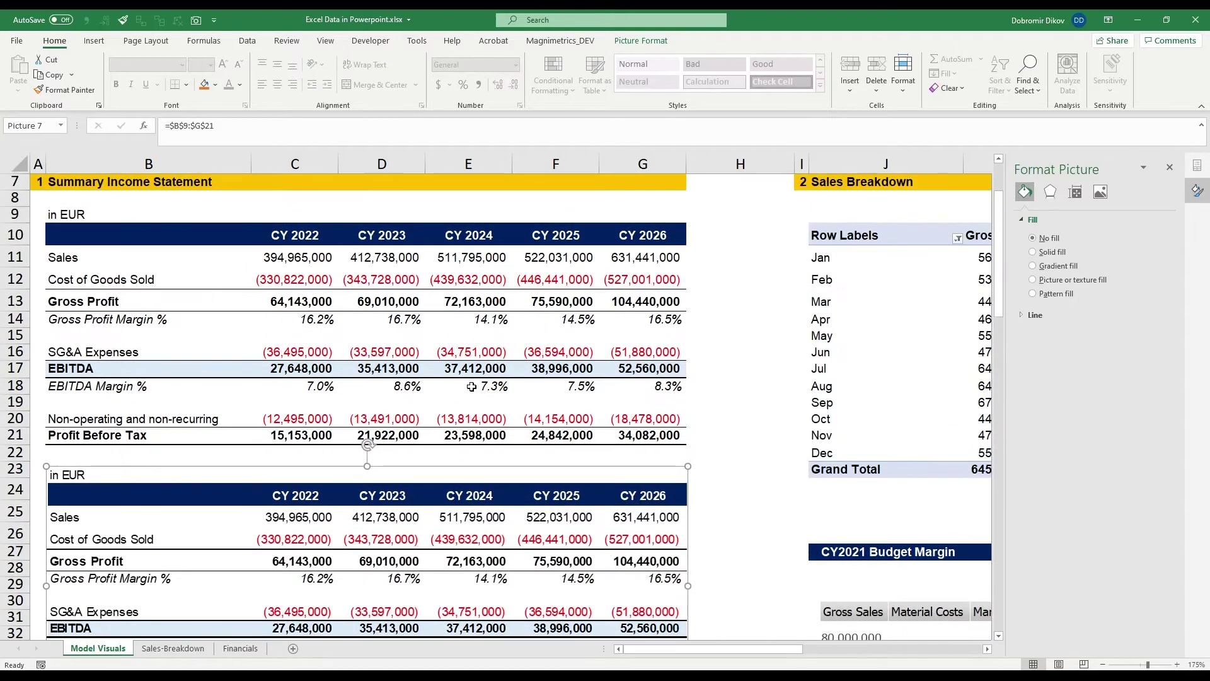
pyautogui.scroll(-3, 486, 531)
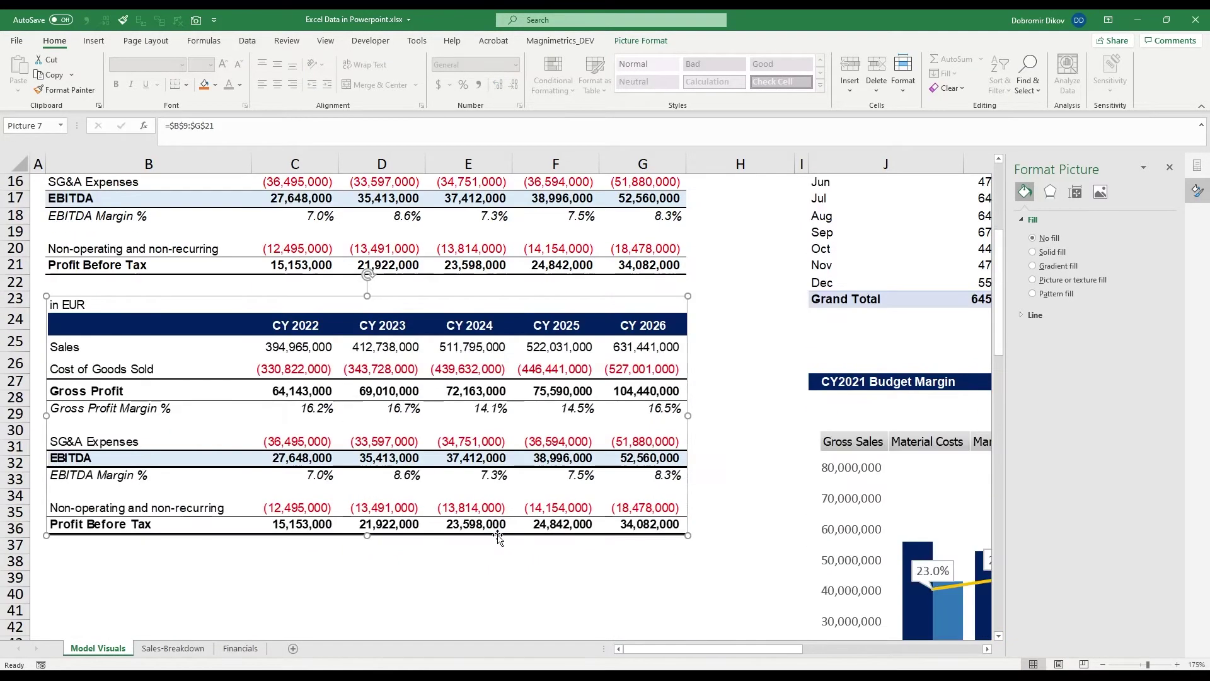
pyautogui.scroll(2, 486, 532)
pyautogui.scroll(-2, 475, 491)
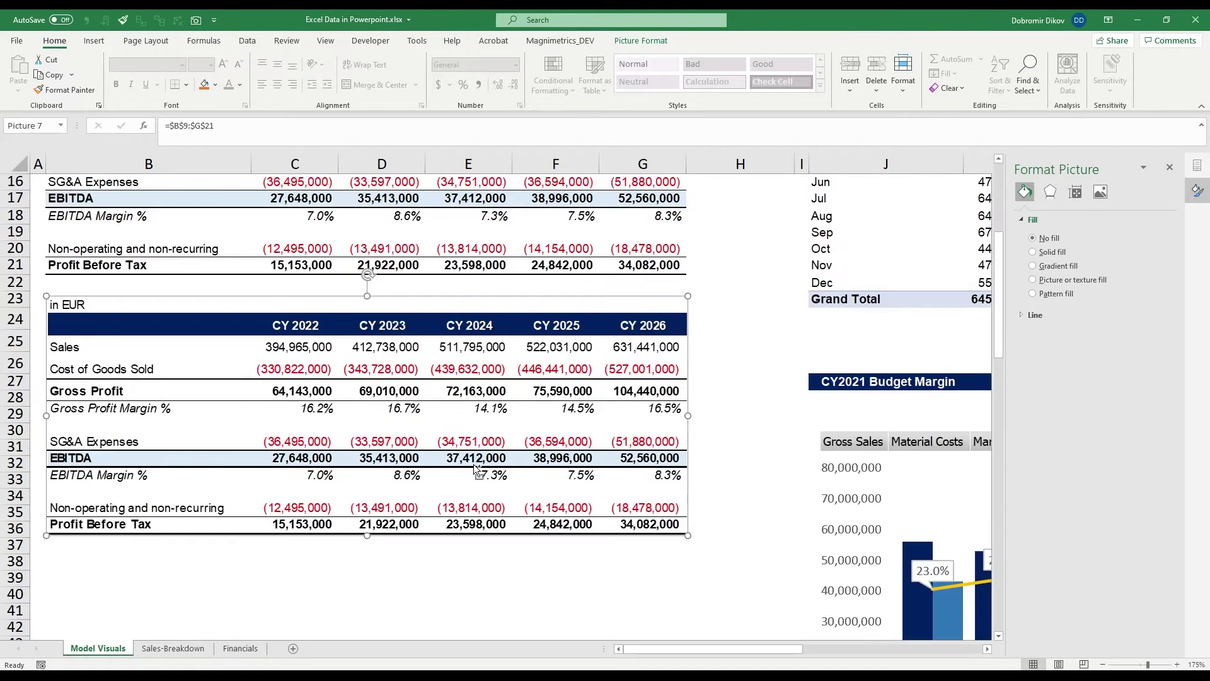
pyautogui.hotkey('alt', 'Tab')
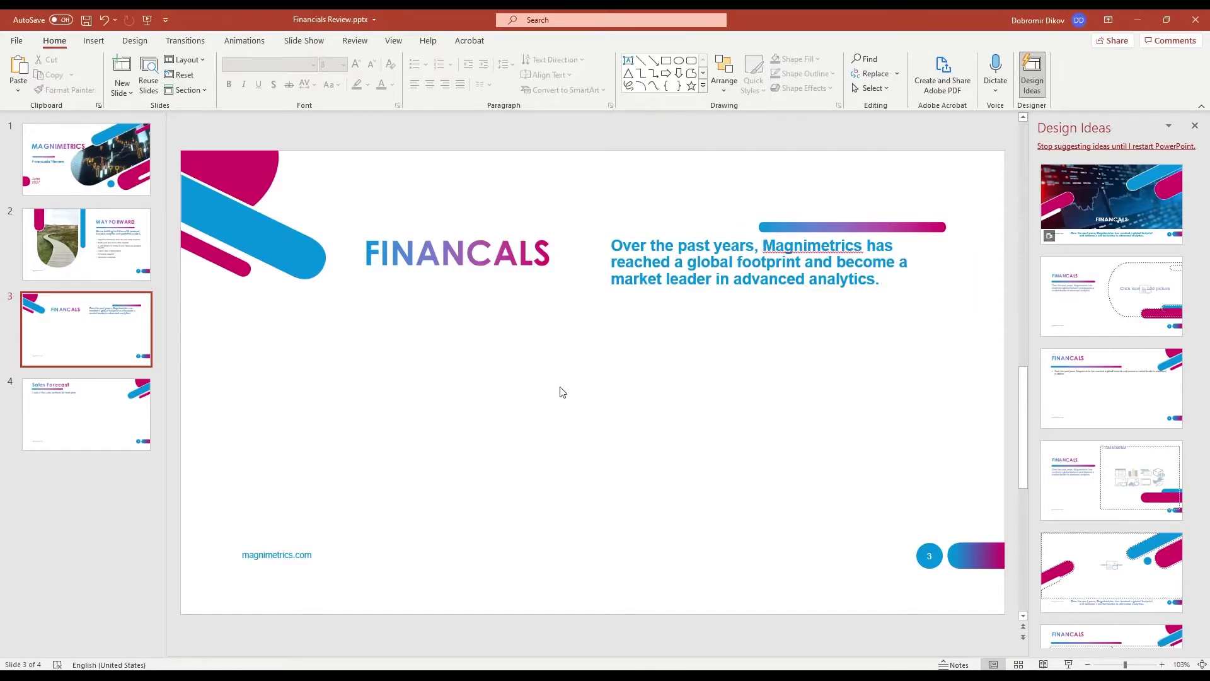
# Paste and enlarge the income statement picture under the slide 3 heading, then remove it again
pyautogui.hotkey('ctrl', 'v')
pyautogui.moveTo(562, 392); pyautogui.dragTo(388, 352)
pyautogui.moveTo(598, 436); pyautogui.dragTo(854, 477)
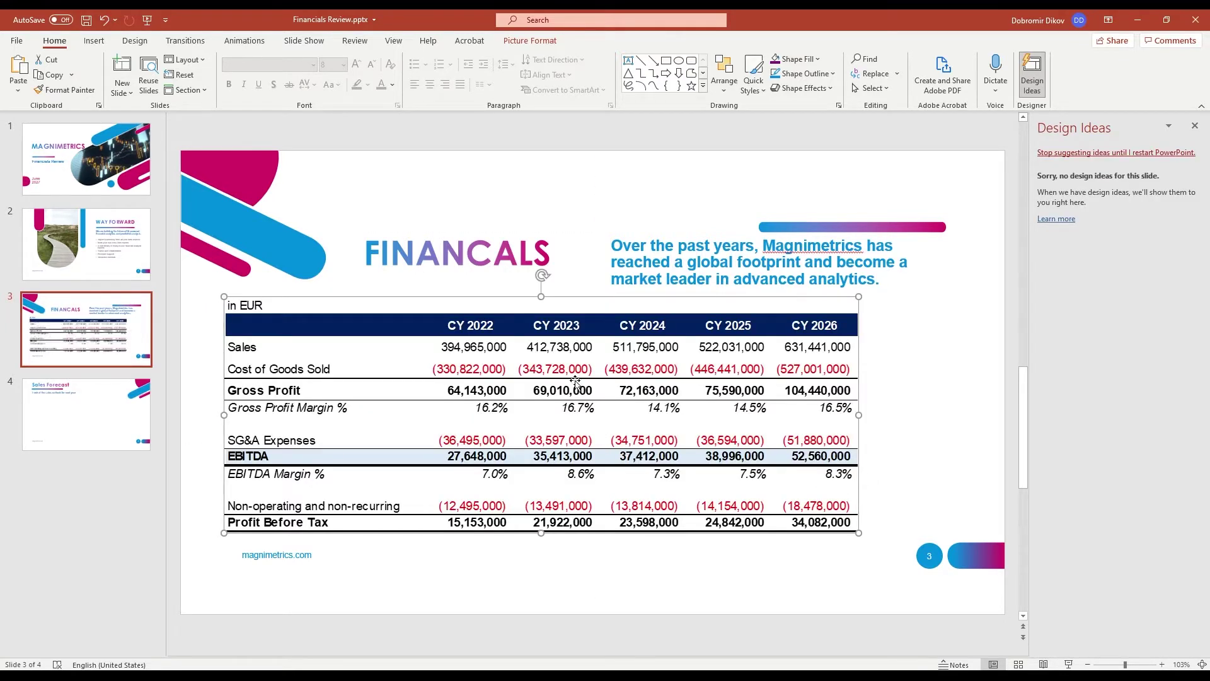
pyautogui.press('Delete')
pyautogui.hotkey('alt', 'Tab')
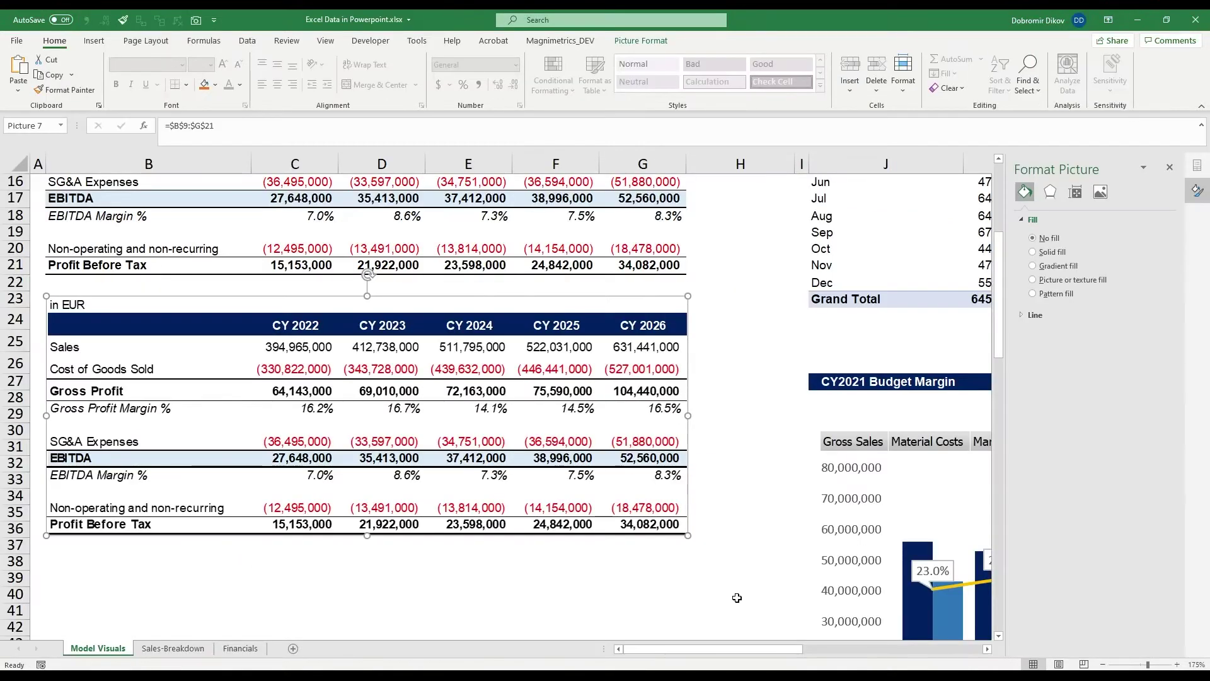
# Insert a blank column at I and enlarge the linked picture to reach column K
pyautogui.moveTo(689, 538); pyautogui.dragTo(750, 576)
pyautogui.scroll(3, 460, 470)
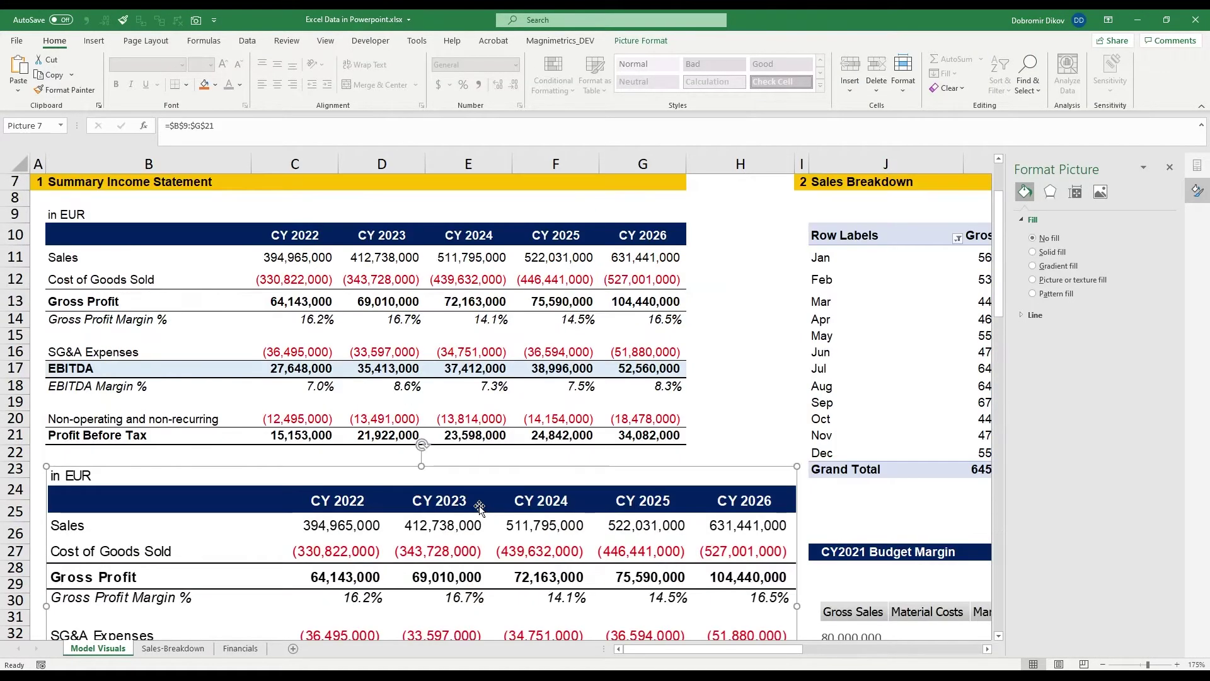
pyautogui.click(806, 166)
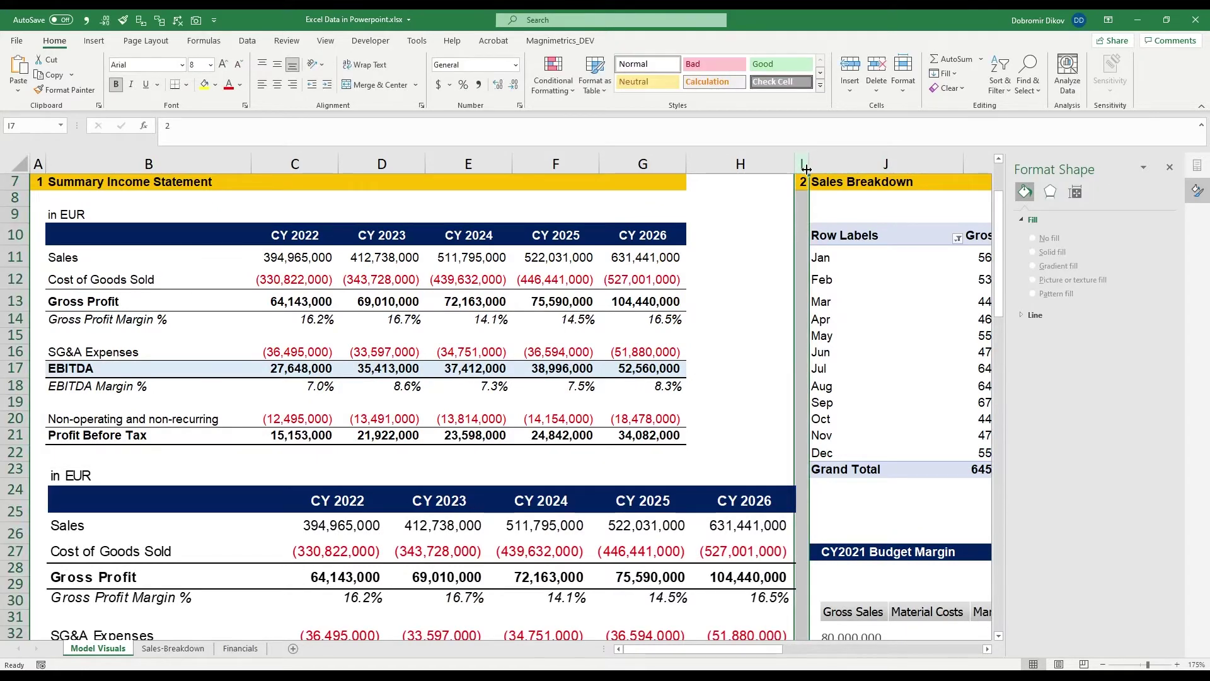
pyautogui.hotkey('ctrl', 'shift', '=')
pyautogui.scroll(-4, 805, 413)
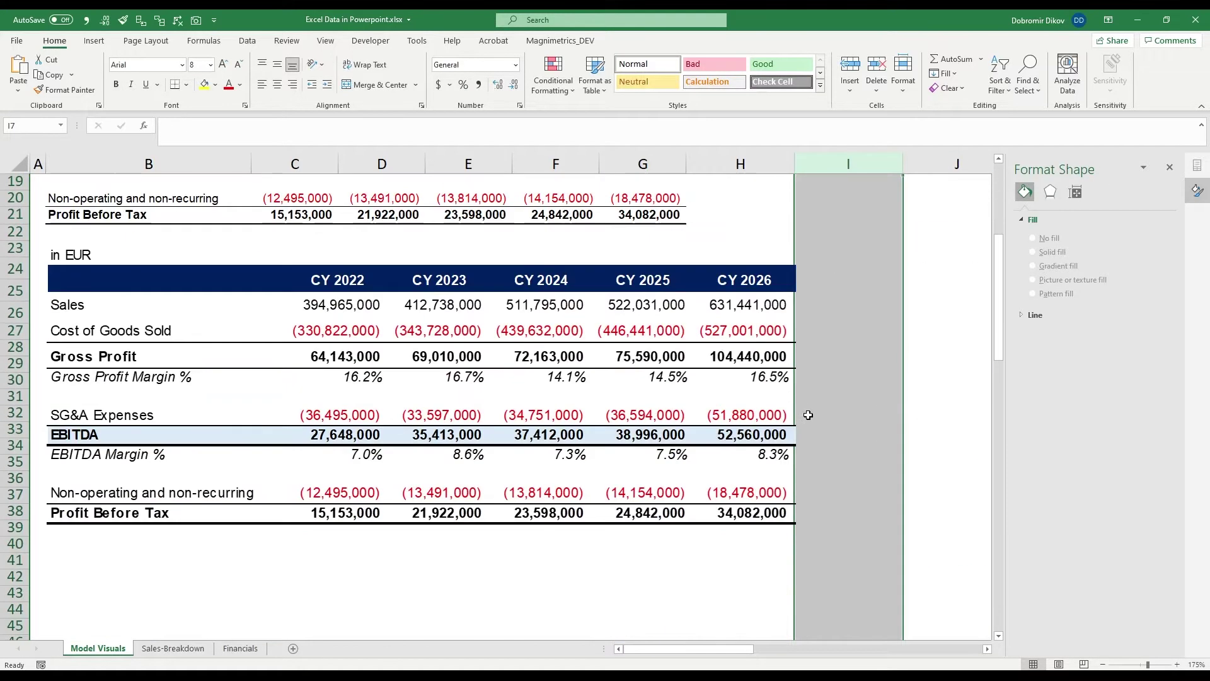
pyautogui.click(770, 400)
pyautogui.click(1170, 167)
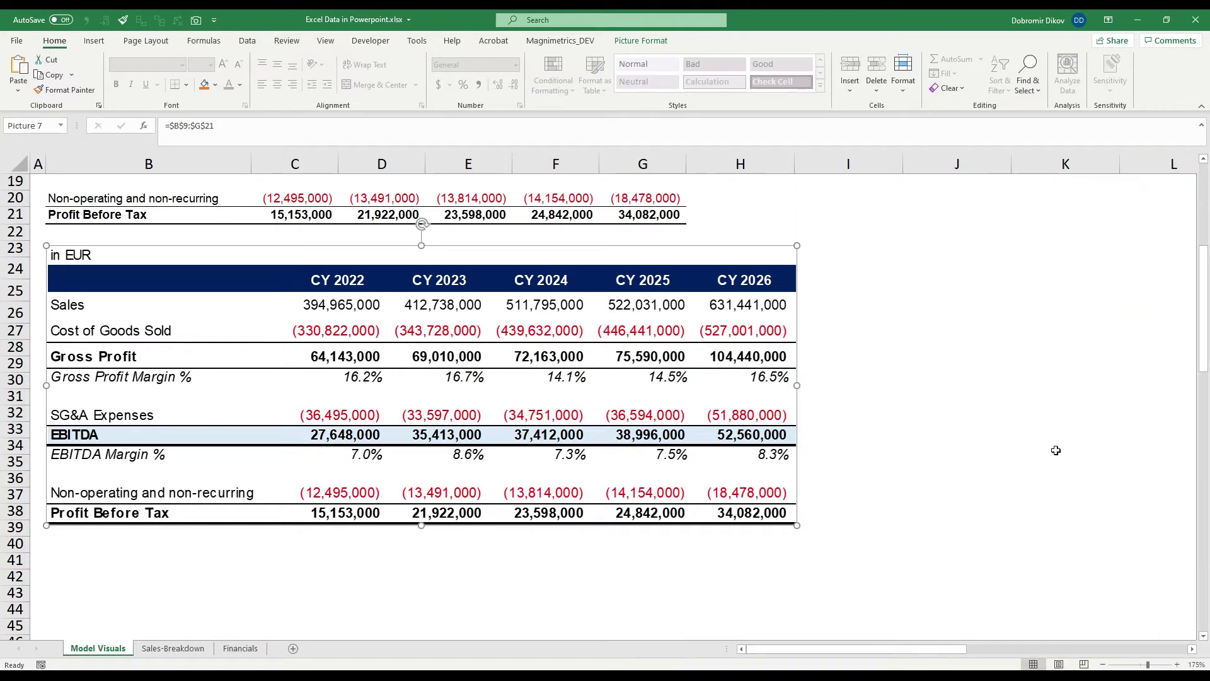
pyautogui.moveTo(798, 525); pyautogui.dragTo(1076, 624)
# Add 500,000 to the E11 CY2024 Sales formula (512,295,000) and reselect the updated picture
pyautogui.scroll(4, 416, 400)
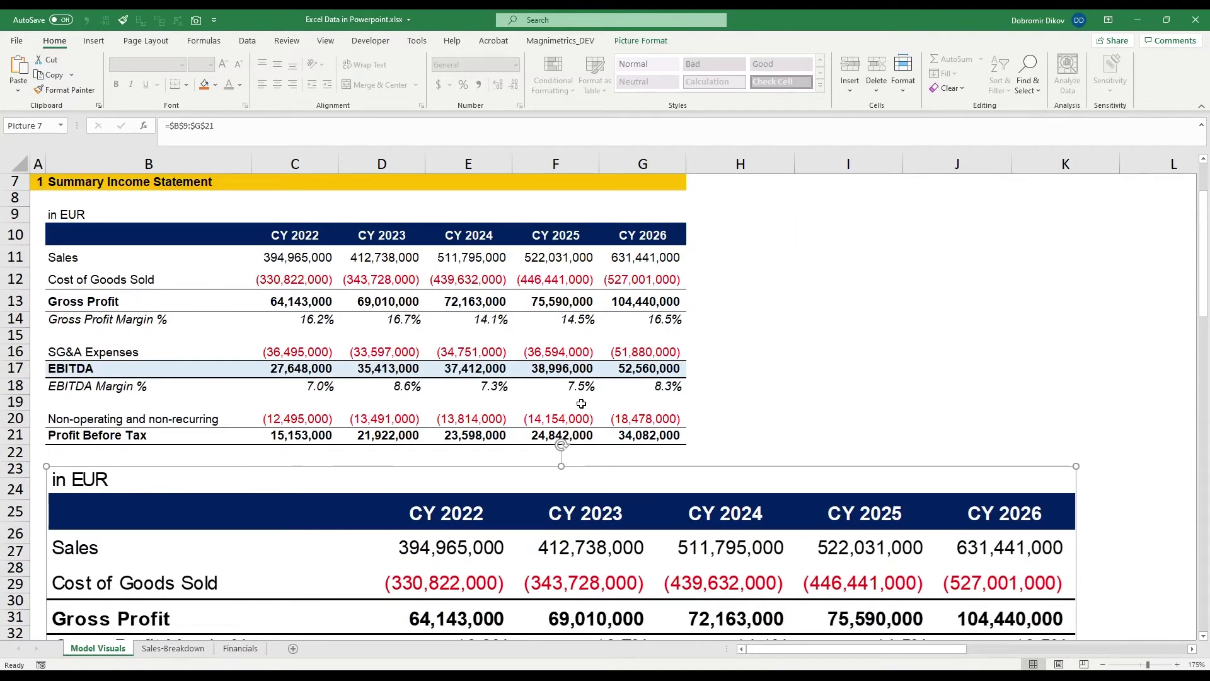
pyautogui.click(365, 321)
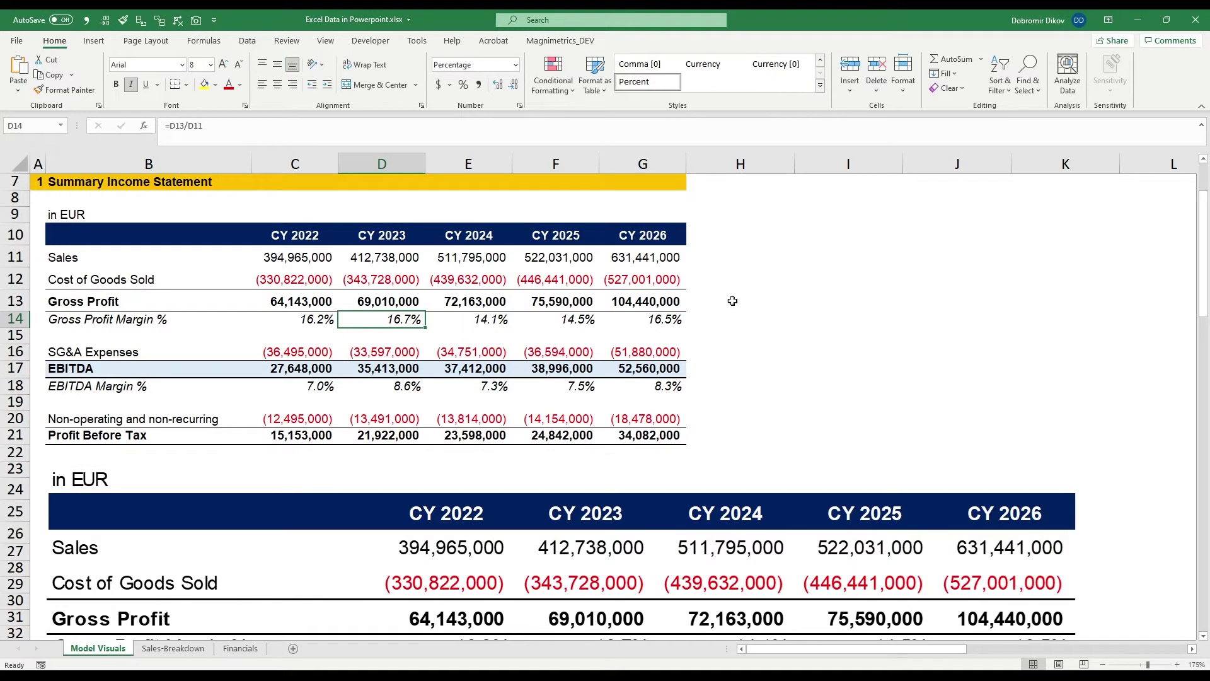
pyautogui.click(447, 259)
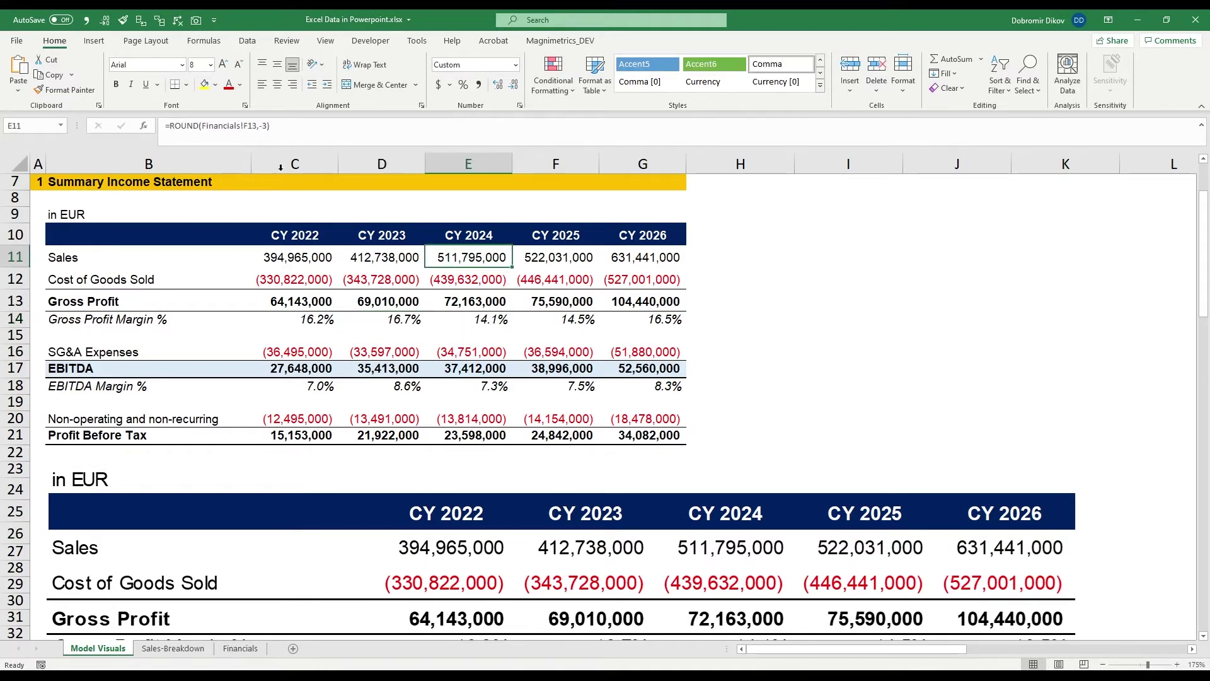
pyautogui.click(287, 130)
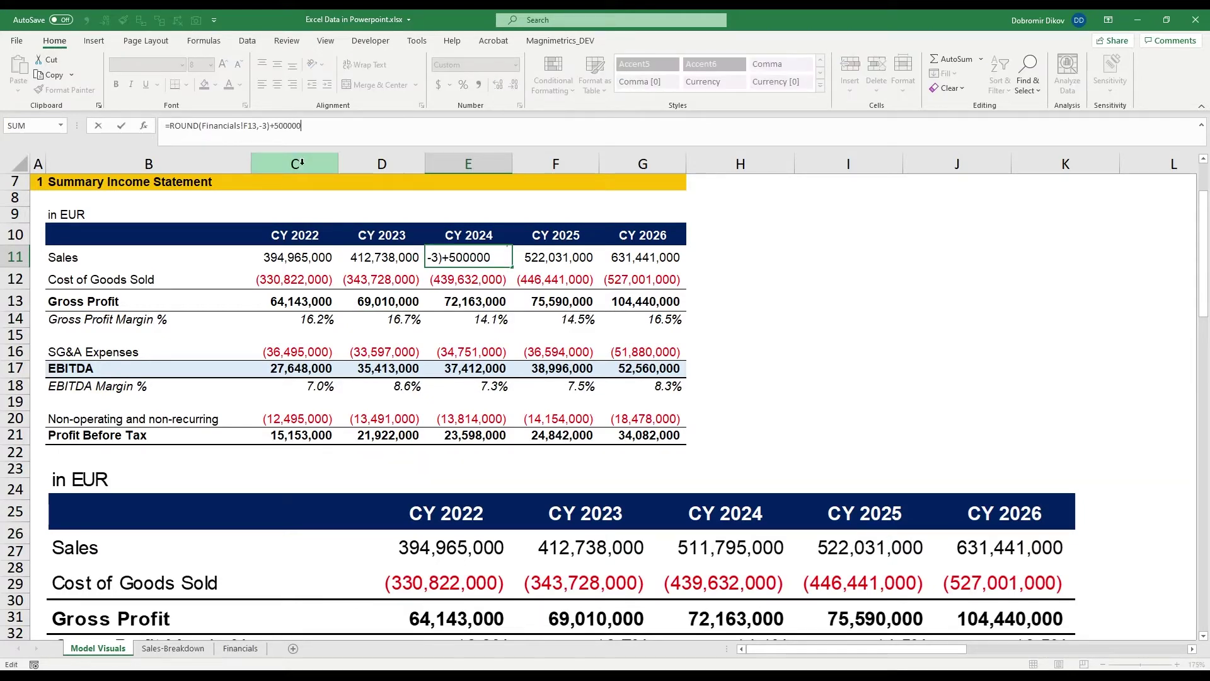
pyautogui.press('Return')
pyautogui.scroll(-1, 742, 508)
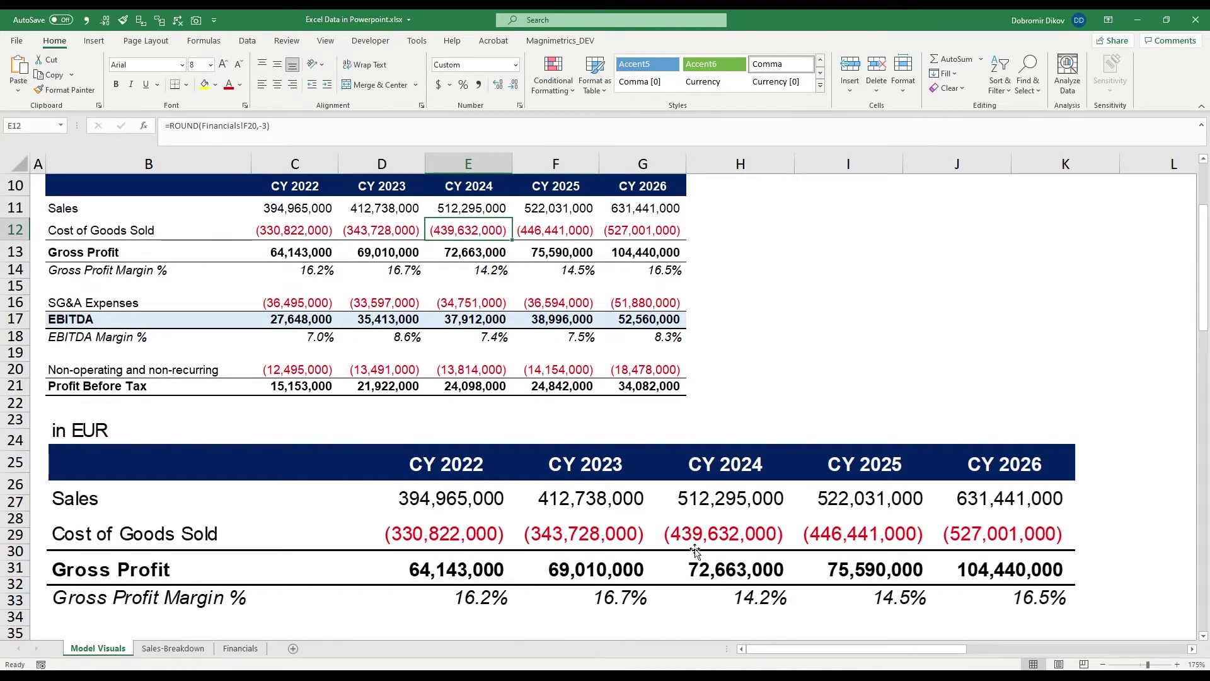
pyautogui.scroll(-4, 744, 550)
pyautogui.click(675, 372)
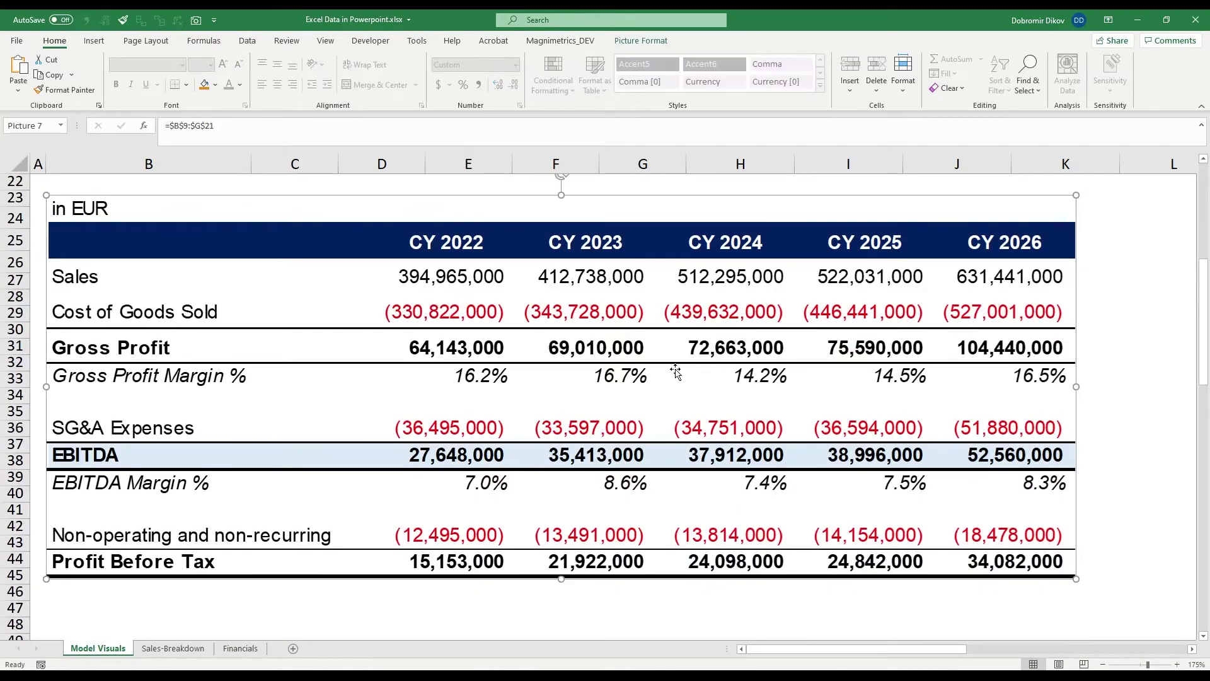
pyautogui.hotkey('alt', 'Tab')
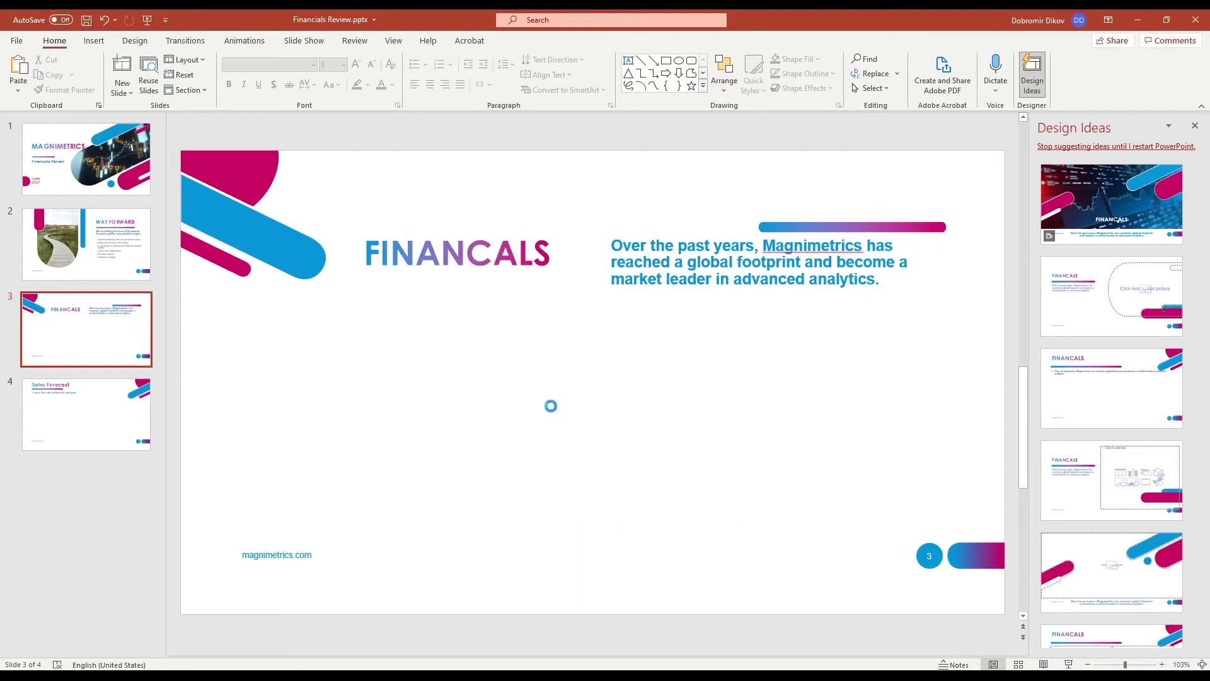
# Paste the linked income statement picture onto slide 3 below the FINANCALS heading
pyautogui.hotkey('ctrl', 'v')
pyautogui.moveTo(496, 385); pyautogui.dragTo(498, 385)
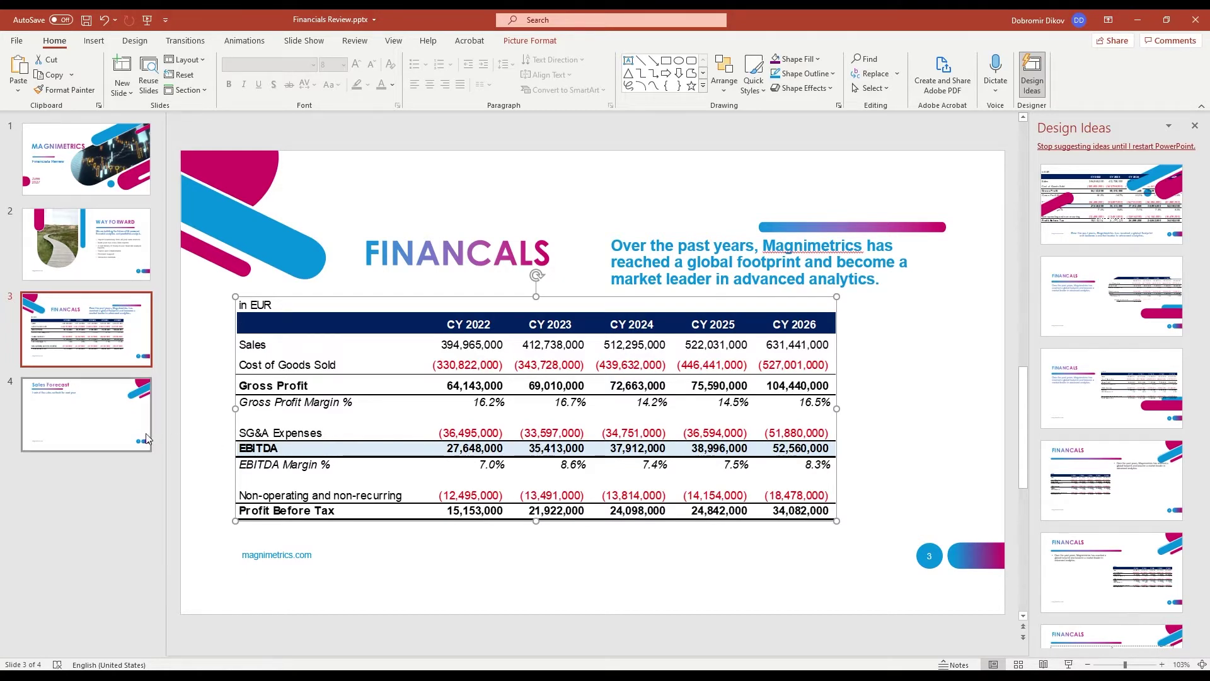
pyautogui.scroll(-1, 268, 391)
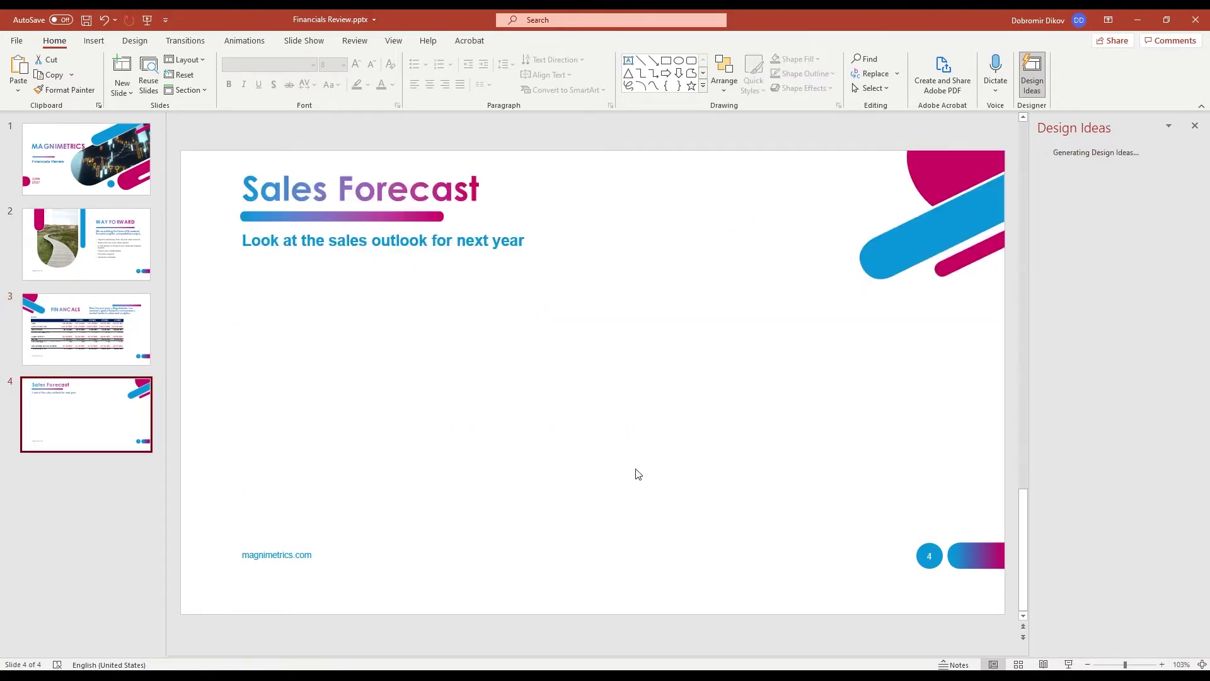
# Back in Excel, review the Sales-Breakdown source sheet and the Jan–Mar Sales Breakdown pivot rows
pyautogui.hotkey('alt', 'Tab')
pyautogui.keyDown('ctrl'); pyautogui.scroll(-1, 683, 469); pyautogui.keyUp('ctrl')
pyautogui.hscroll(10, 683, 469)
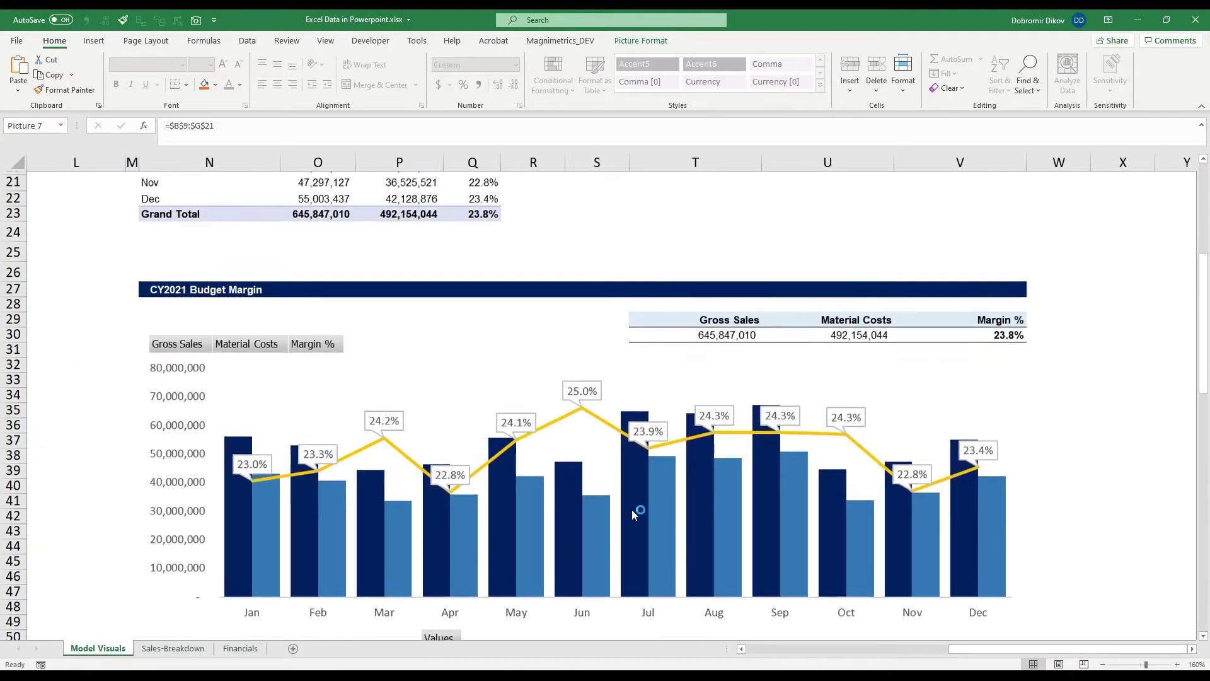
pyautogui.scroll(7, 635, 507)
pyautogui.click(173, 649)
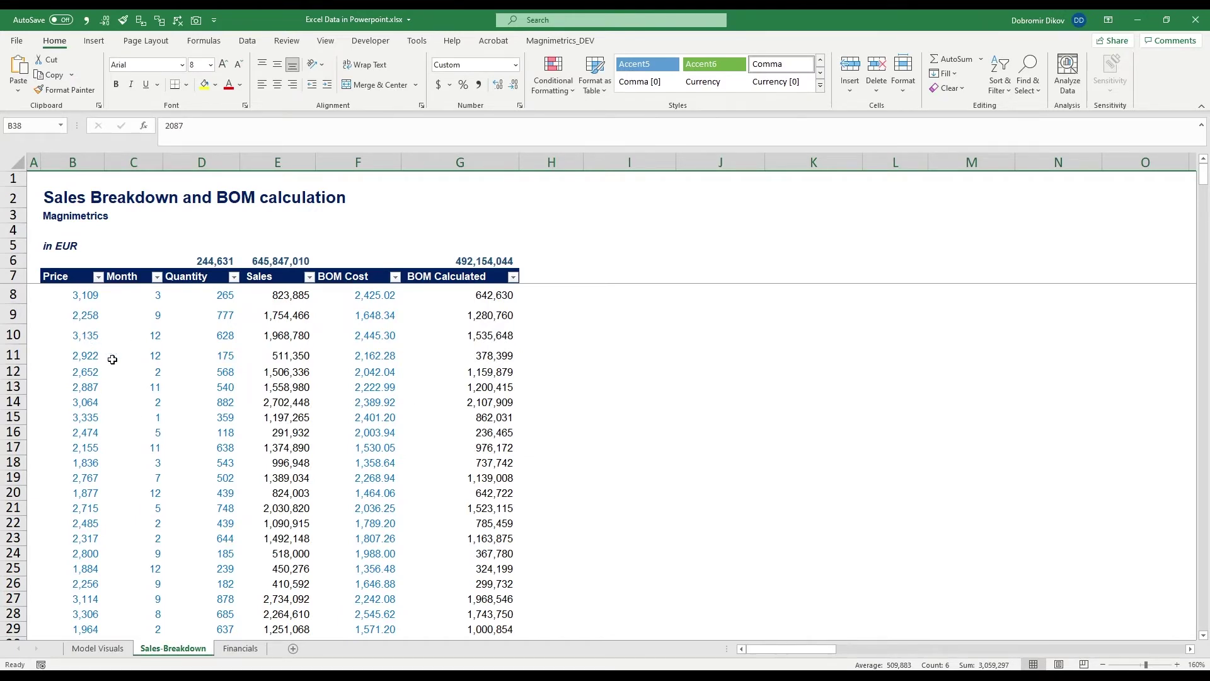
pyautogui.click(114, 648)
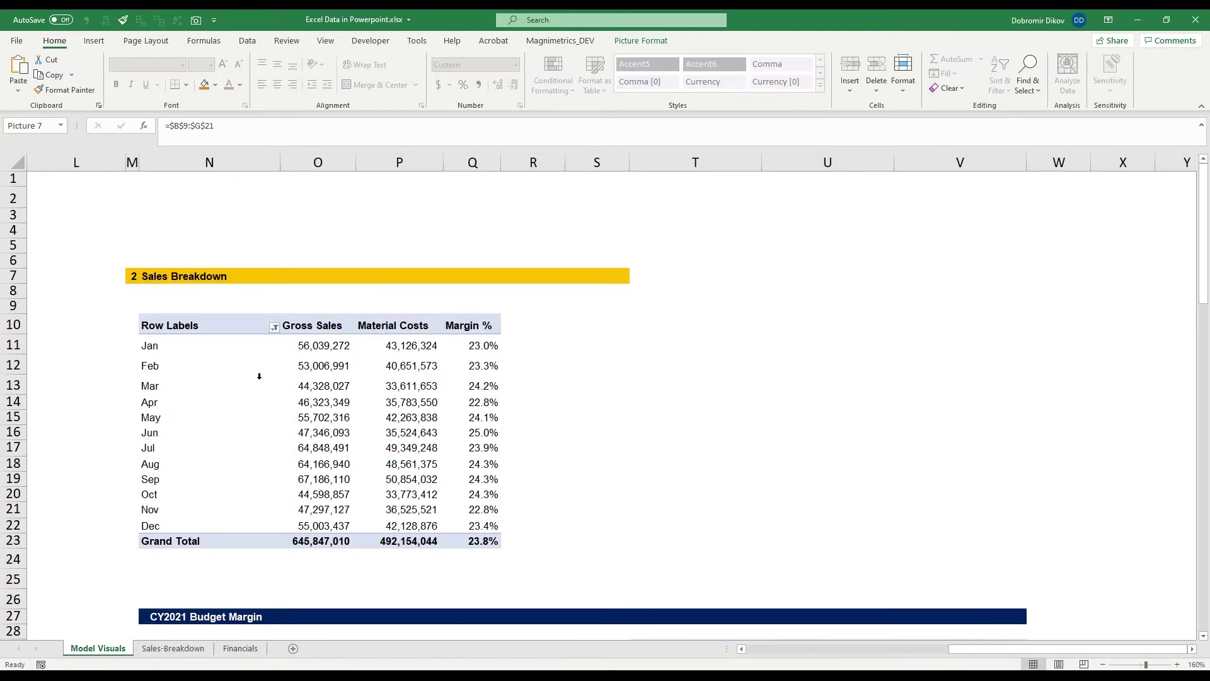
pyautogui.click(177, 346)
pyautogui.click(179, 367)
pyautogui.click(182, 387)
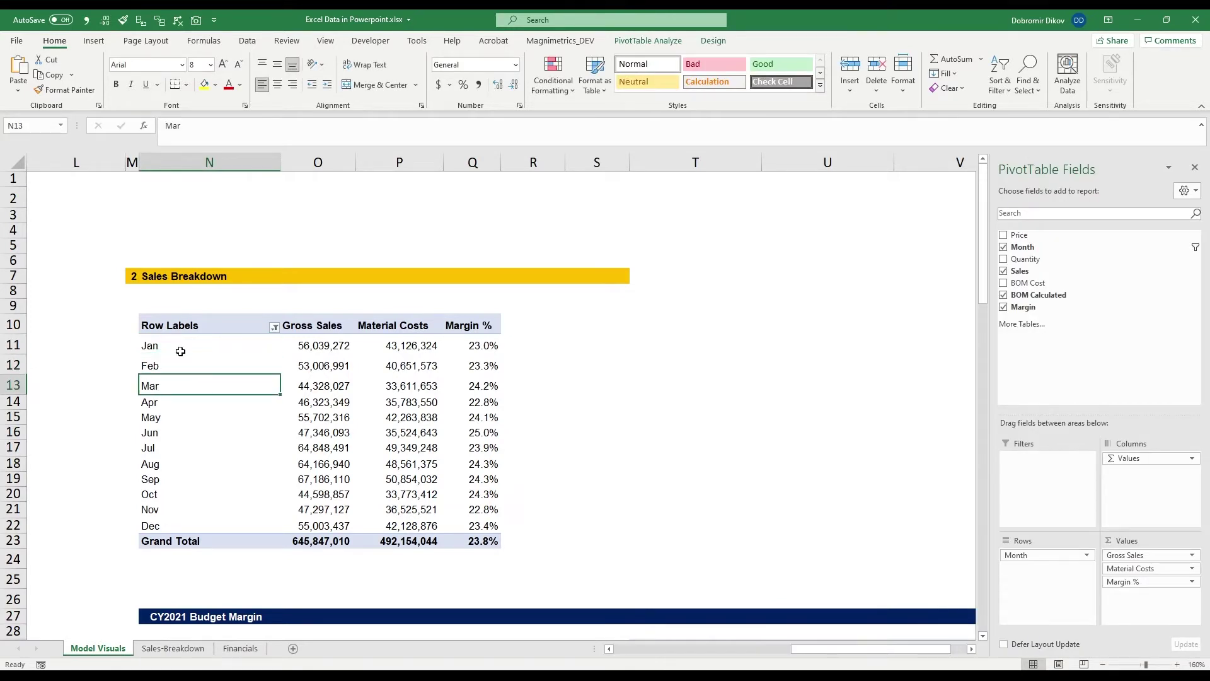
pyautogui.click(173, 648)
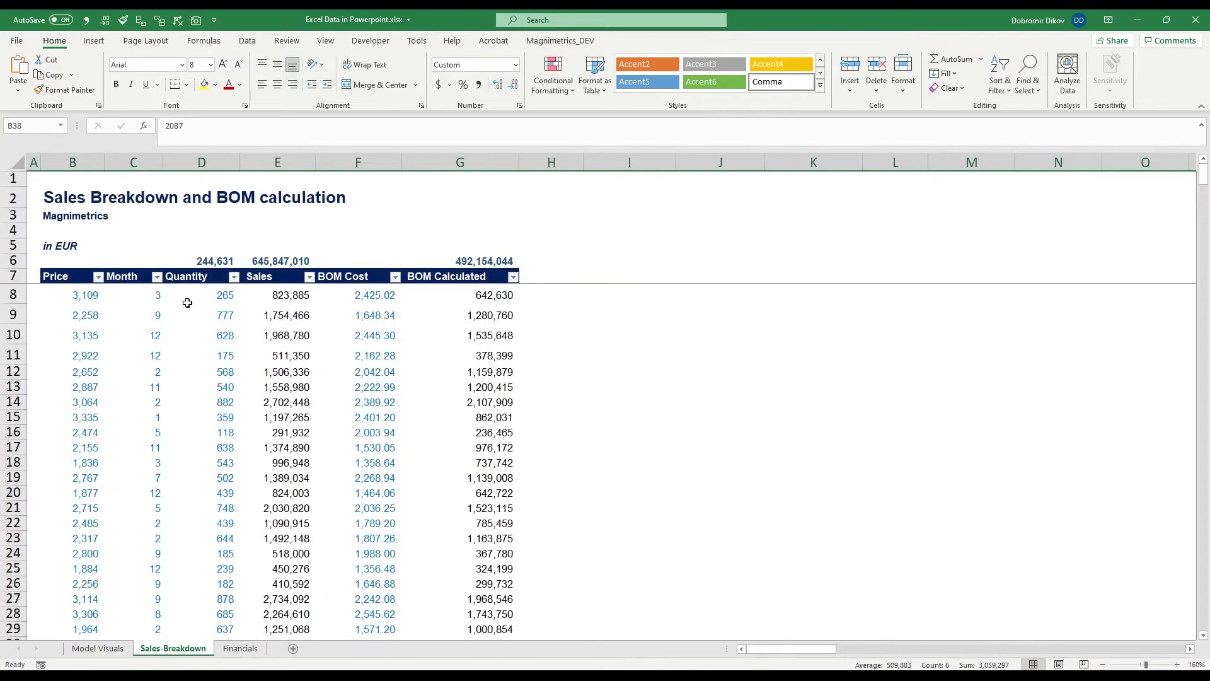
pyautogui.click(98, 648)
# Select the CY2021 Budget Margin pivot chart on the Model Visuals sheet
pyautogui.scroll(-5, 263, 479)
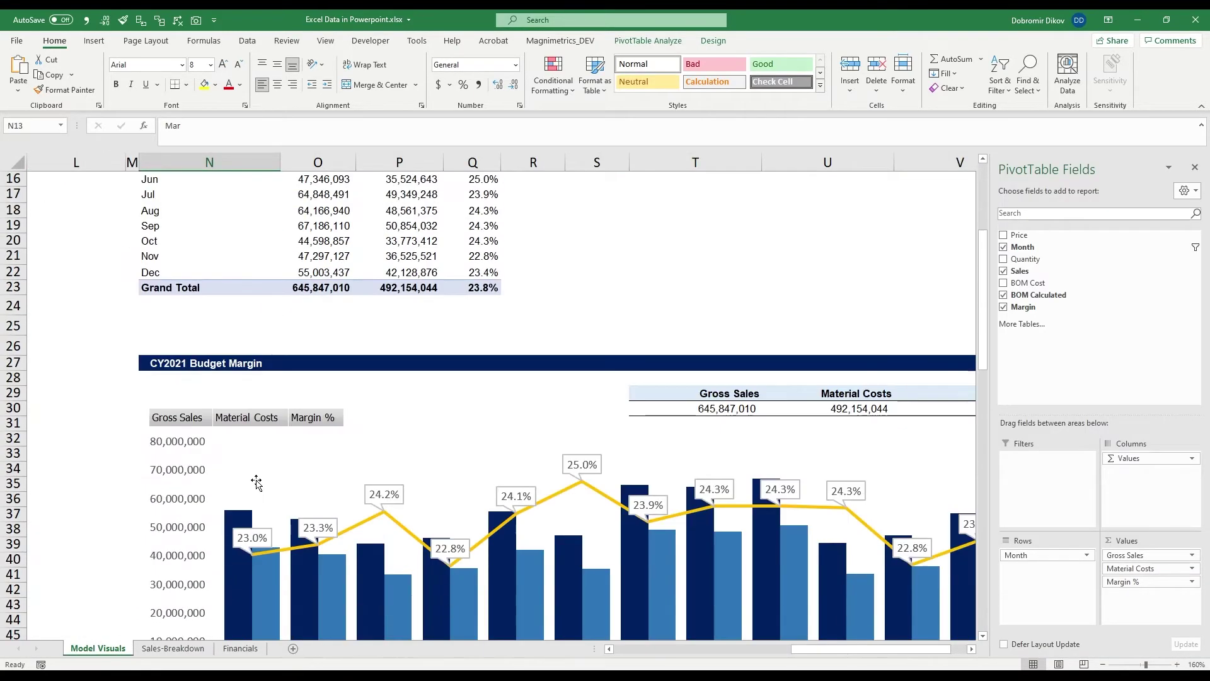
pyautogui.scroll(3, 527, 481)
pyautogui.keyDown('ctrl'); pyautogui.scroll(-1, 588, 481); pyautogui.keyUp('ctrl')
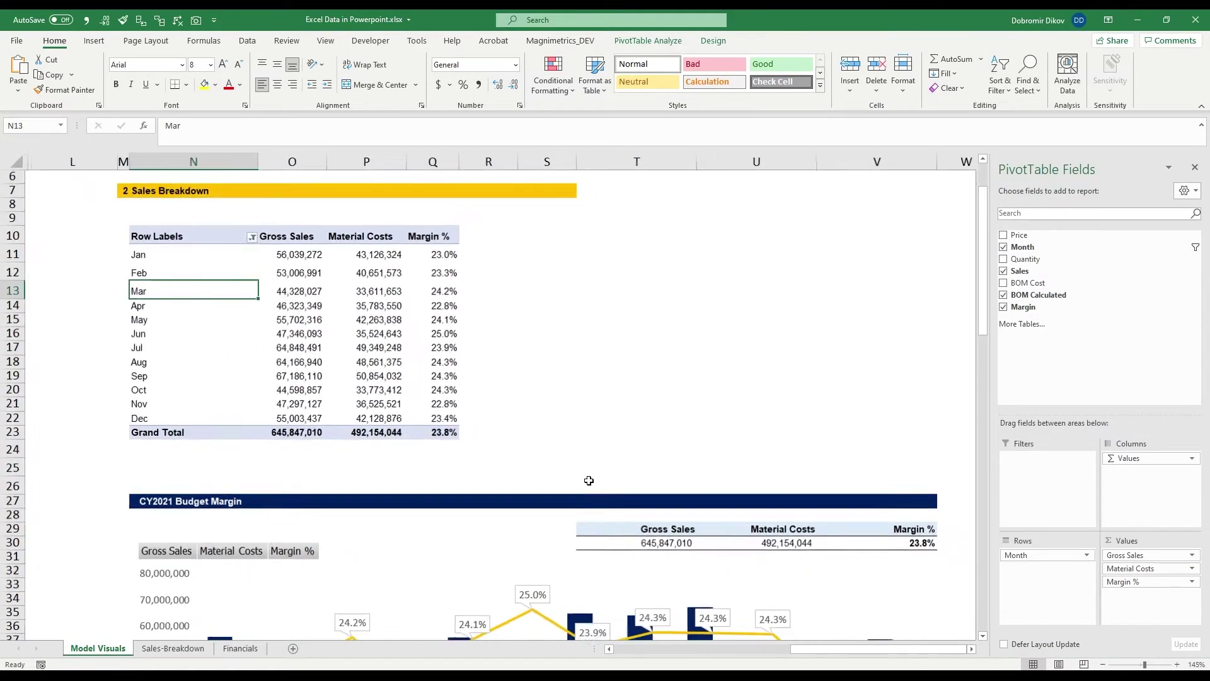
pyautogui.scroll(-5, 430, 504)
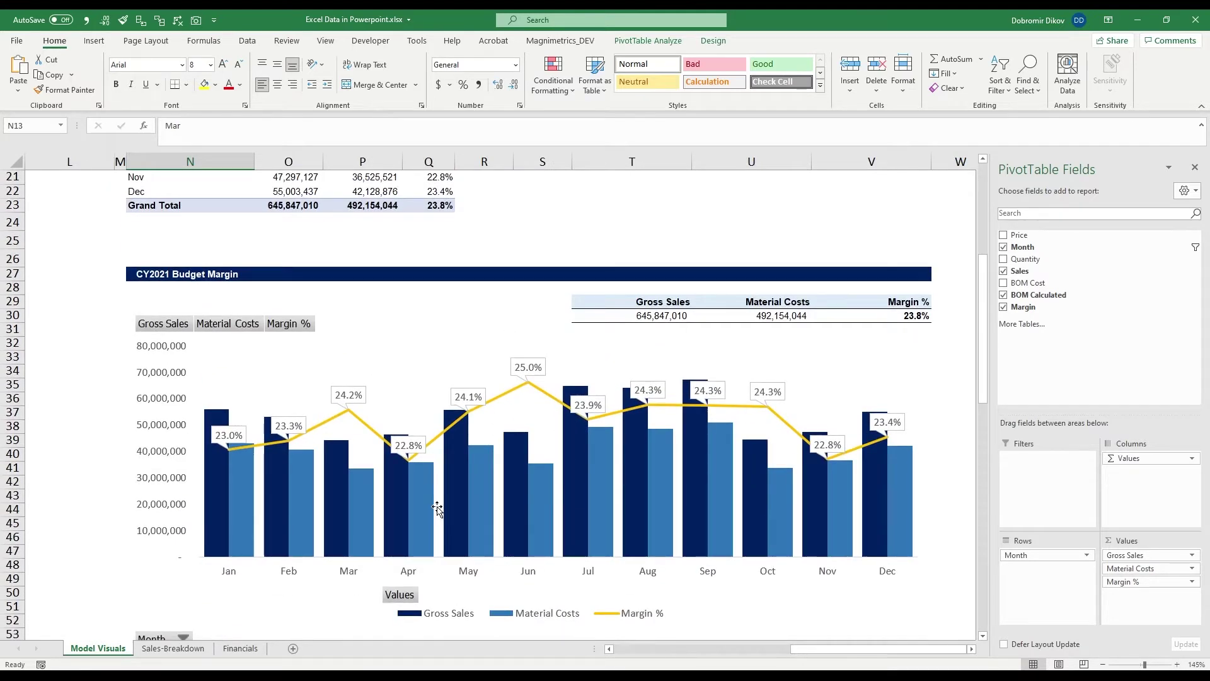
pyautogui.scroll(-1, 438, 507)
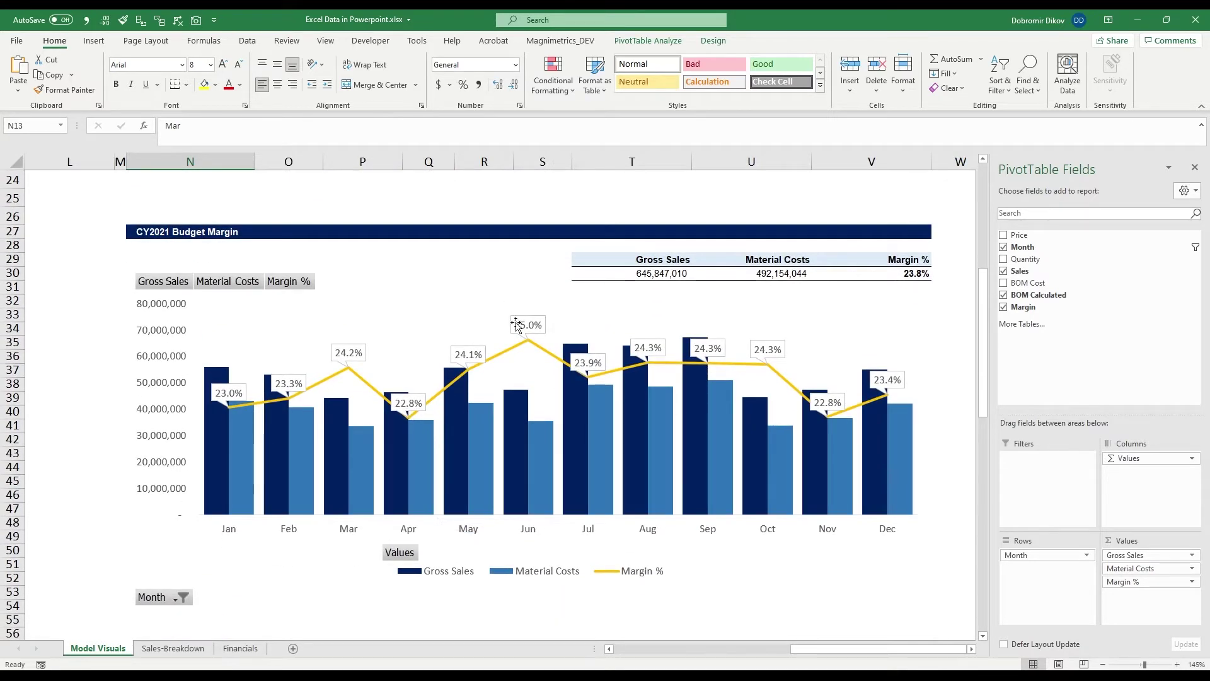
pyautogui.click(533, 272)
pyautogui.click(438, 370)
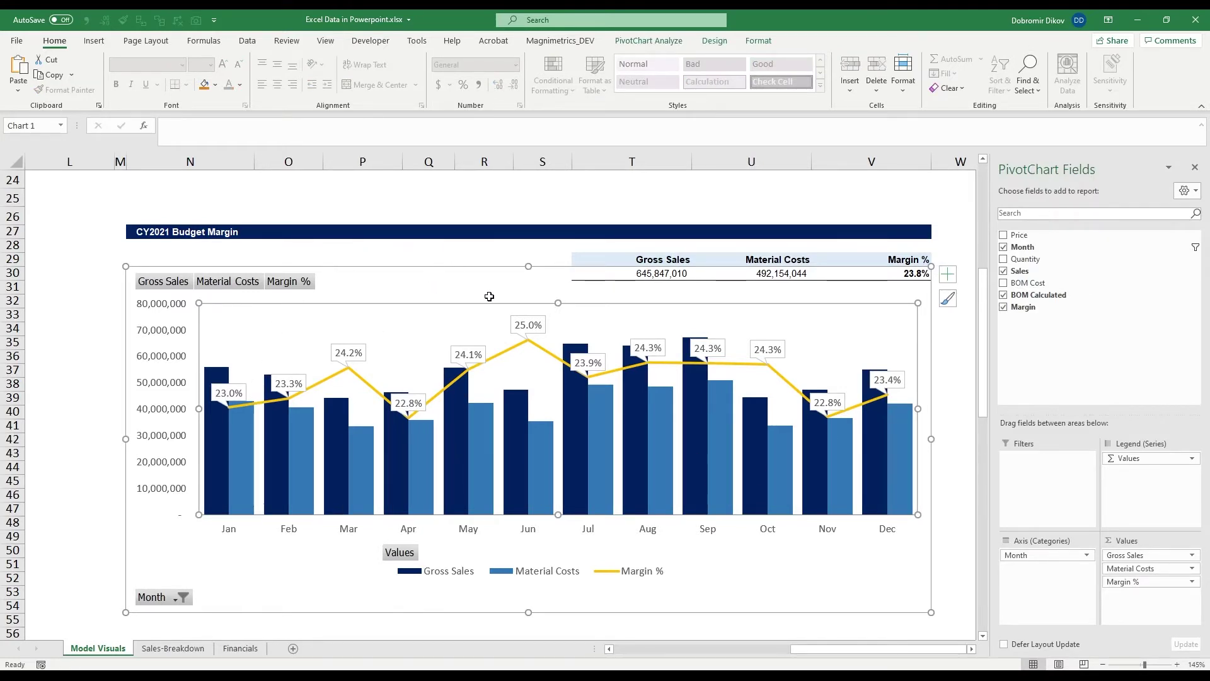
# Step through the Gross Sales, Material Costs and Margin % summary cells from T29
pyautogui.click(595, 264)
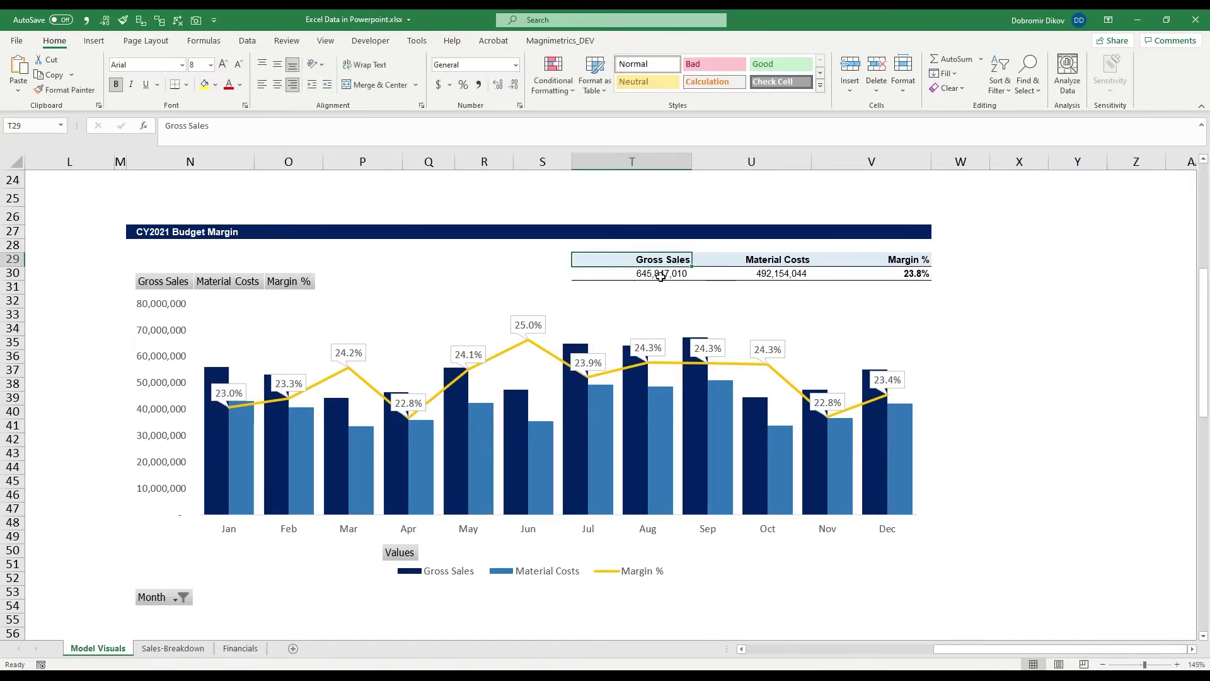
pyautogui.press('Down')
pyautogui.press('Right')
pyautogui.press('Up')
pyautogui.press('Right')
pyautogui.press('Down')
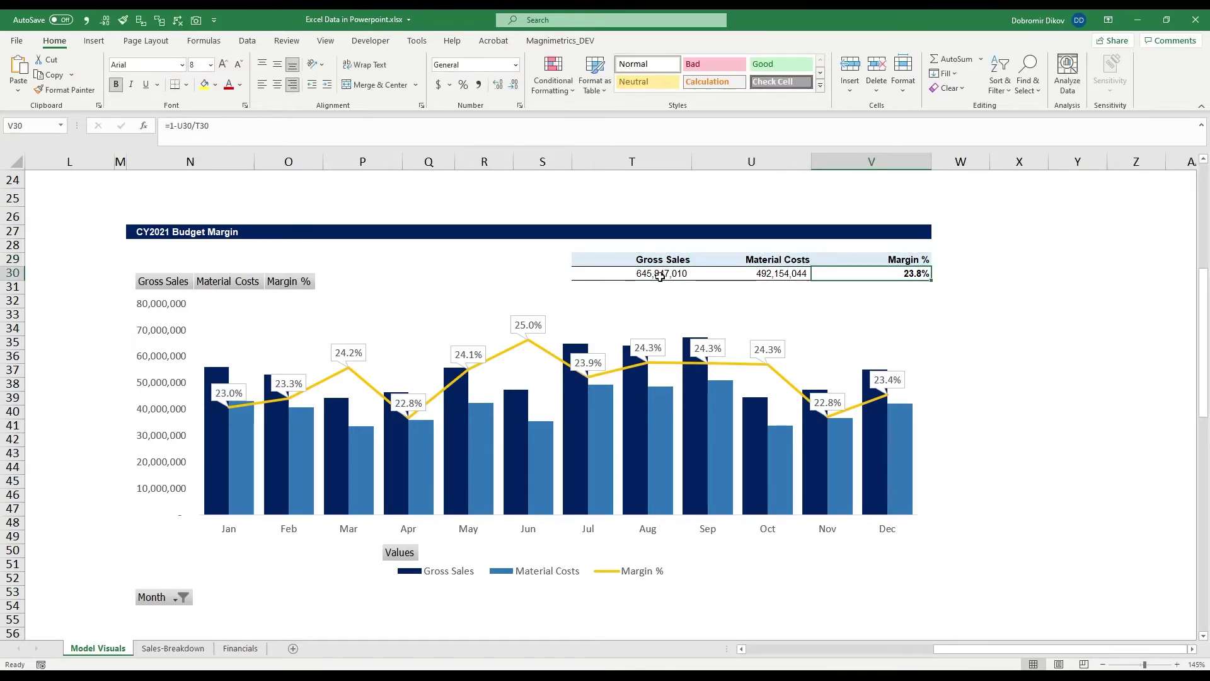
pyautogui.press('Left')
pyautogui.press('Left')
pyautogui.press('Up')
pyautogui.press('Right')
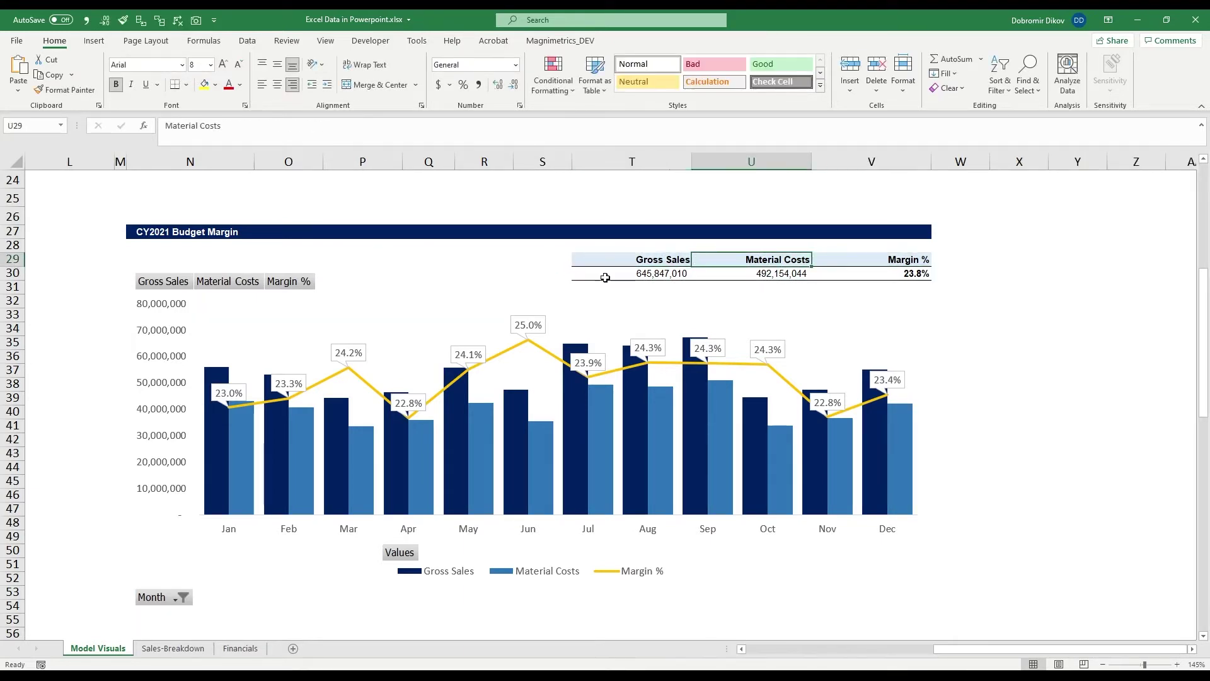
# Select the CY2021 Budget Margin title cell, then an empty cell beside the chart
pyautogui.scroll(1, 264, 334)
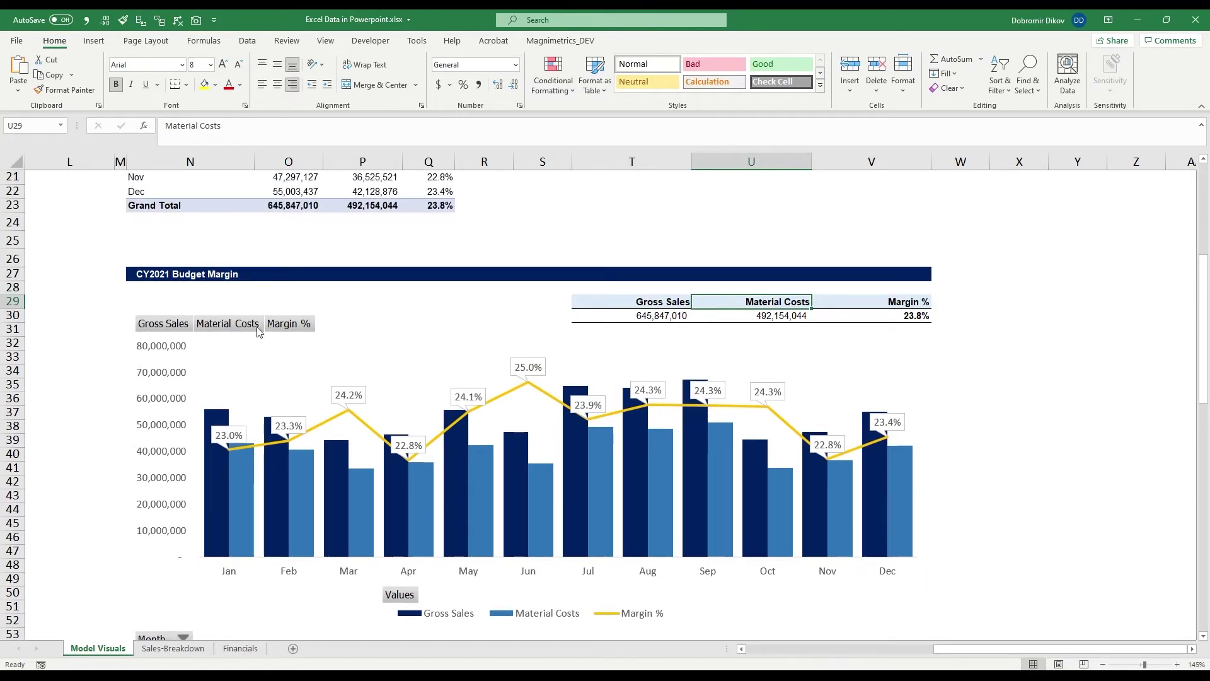
pyautogui.click(175, 277)
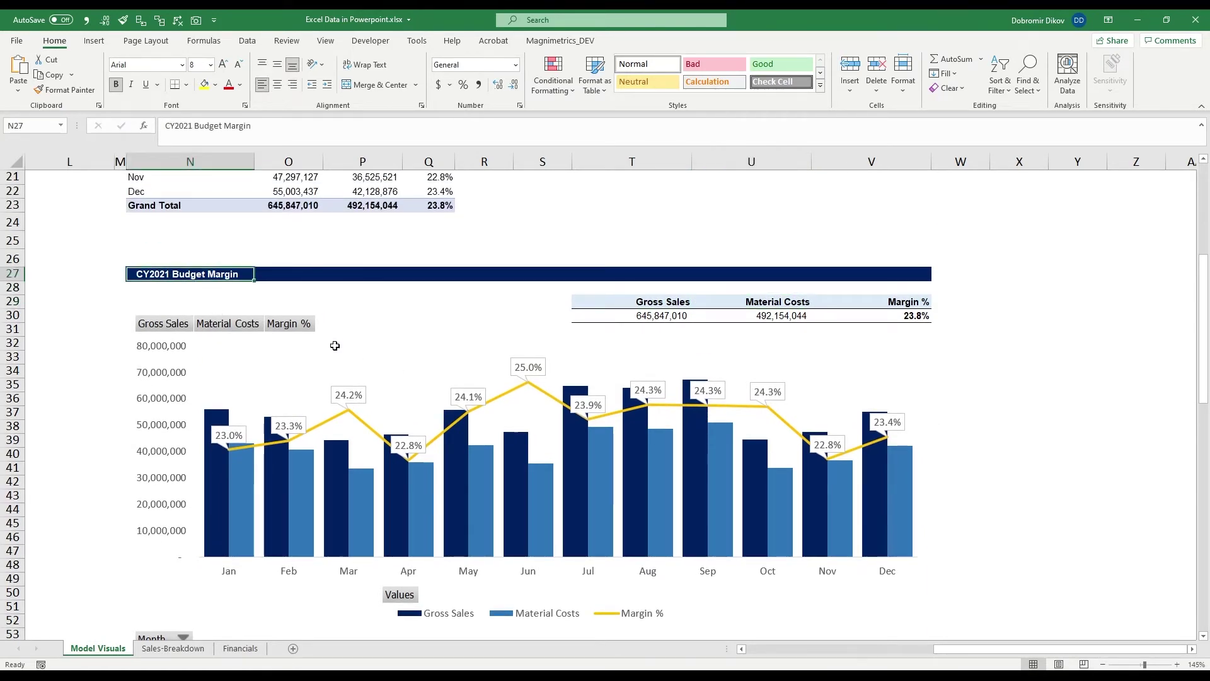
pyautogui.scroll(-2, 335, 346)
pyautogui.scroll(1, 504, 378)
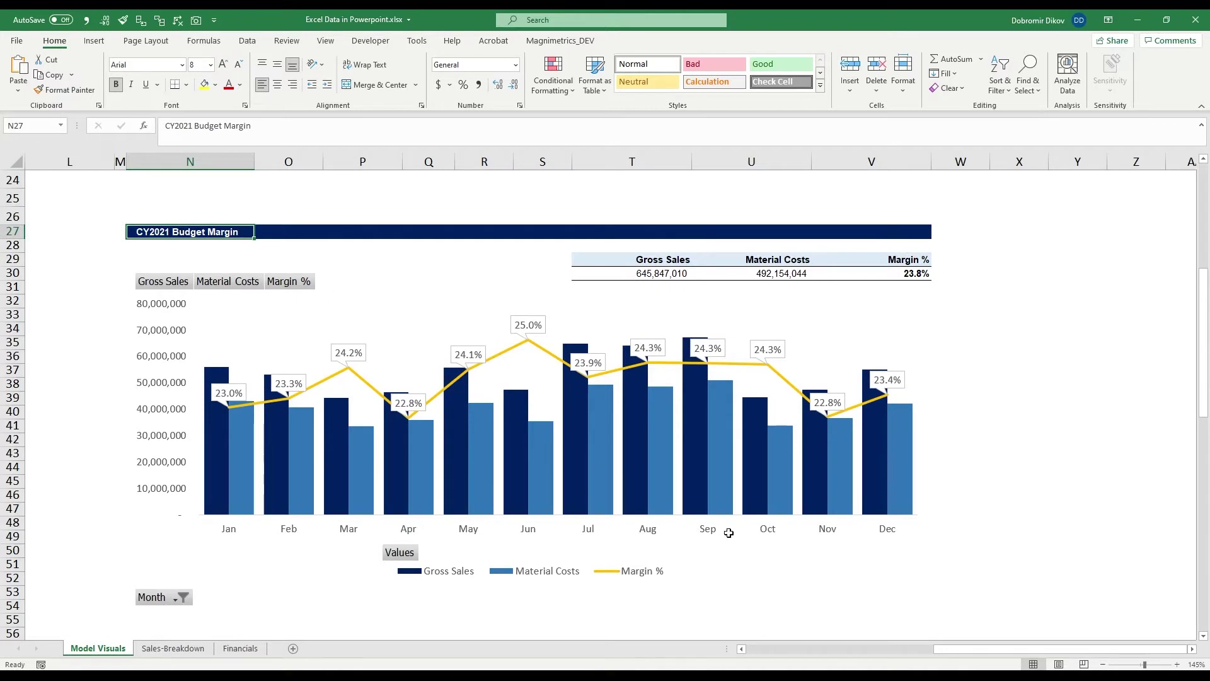
pyautogui.click(1077, 328)
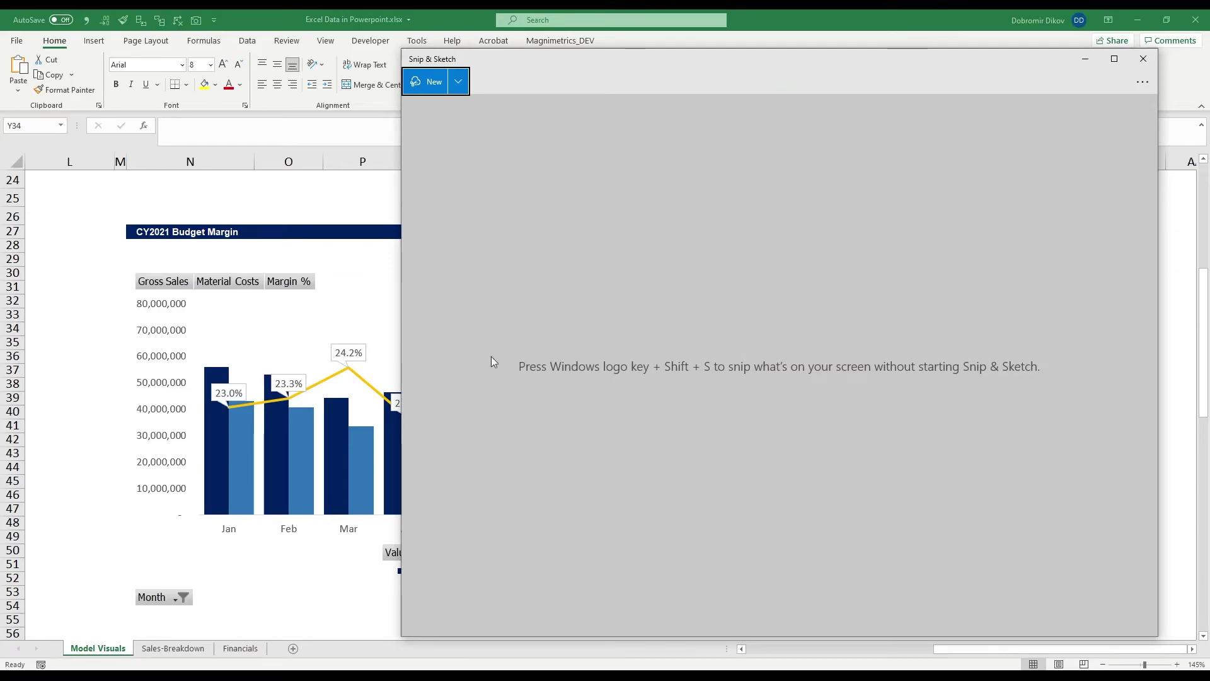
# Snip the CY2021 Budget Margin chart, paste it onto slide 4, then delete it
pyautogui.hotkey('ctrl', 'n')
pyautogui.moveTo(123, 221)
pyautogui.mouseDown()
pyautogui.moveTo(1091, 622)
pyautogui.moveTo(975, 578)
pyautogui.moveTo(918, 589)
pyautogui.moveTo(936, 580)
pyautogui.mouseUp()
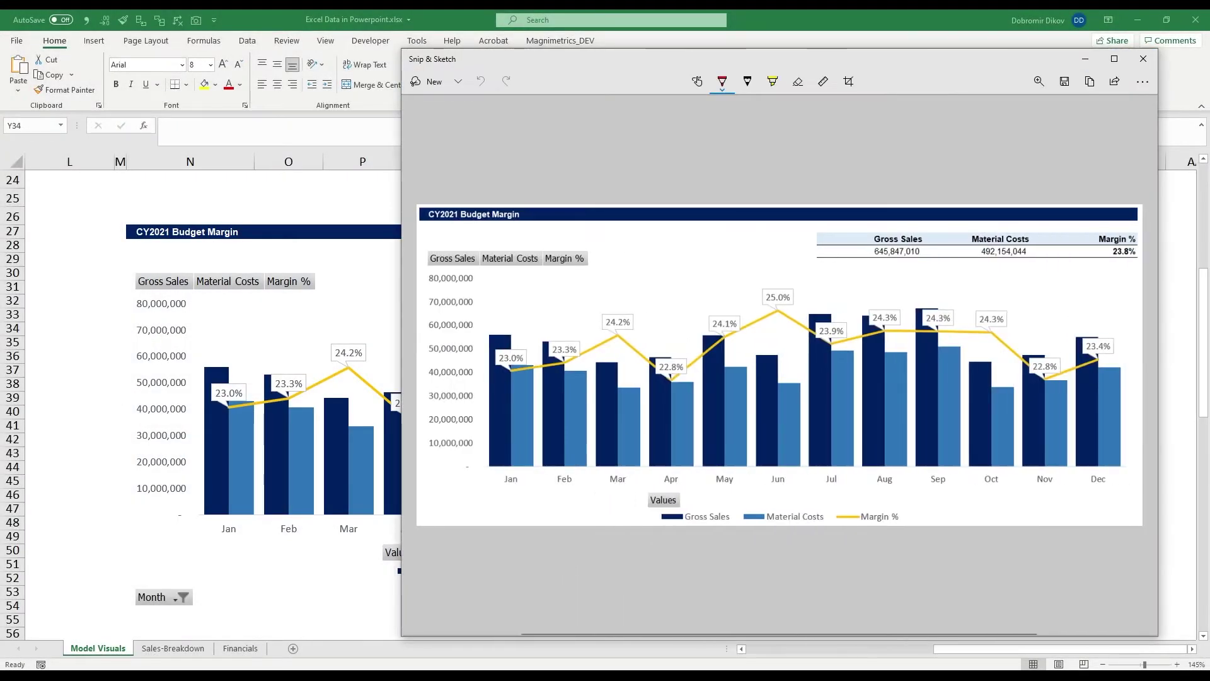
pyautogui.hotkey('alt', 'Tab')
pyautogui.hotkey('ctrl', 'v')
pyautogui.moveTo(384, 321); pyautogui.dragTo(365, 365)
pyautogui.press('Delete')
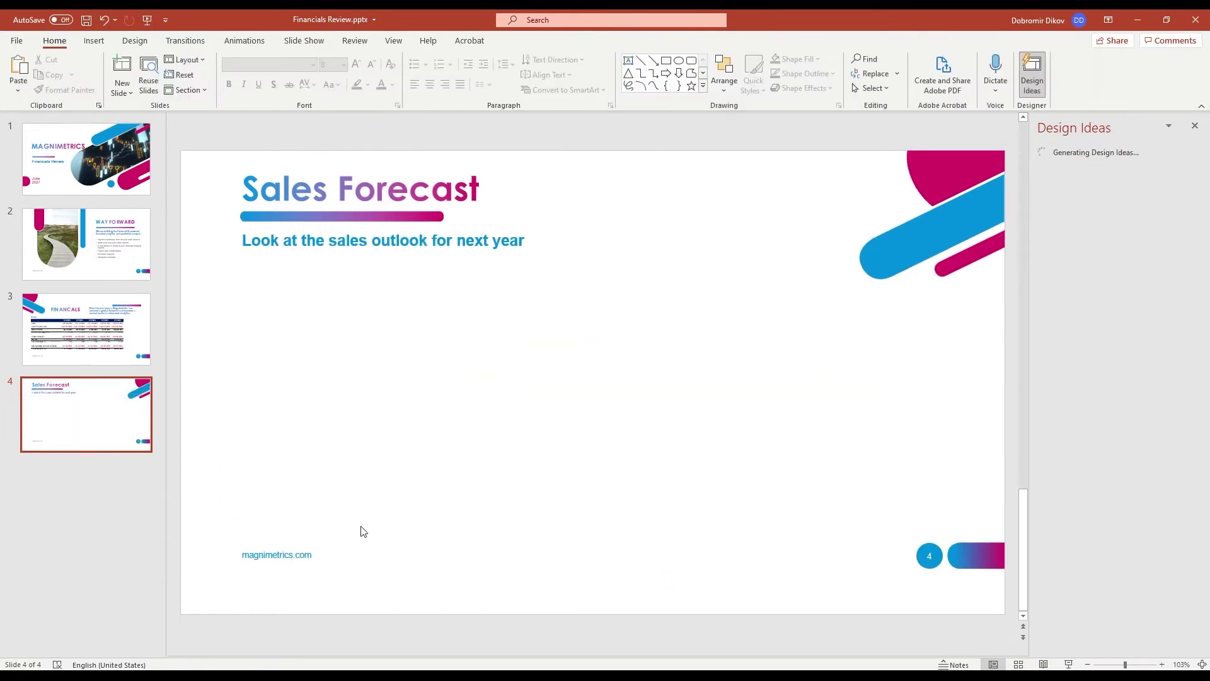
# Copy the Excel budget-margin pivot chart and paste it centred below the slide 4 subtitle
pyautogui.hotkey('alt', 'Tab')
pyautogui.click(418, 266)
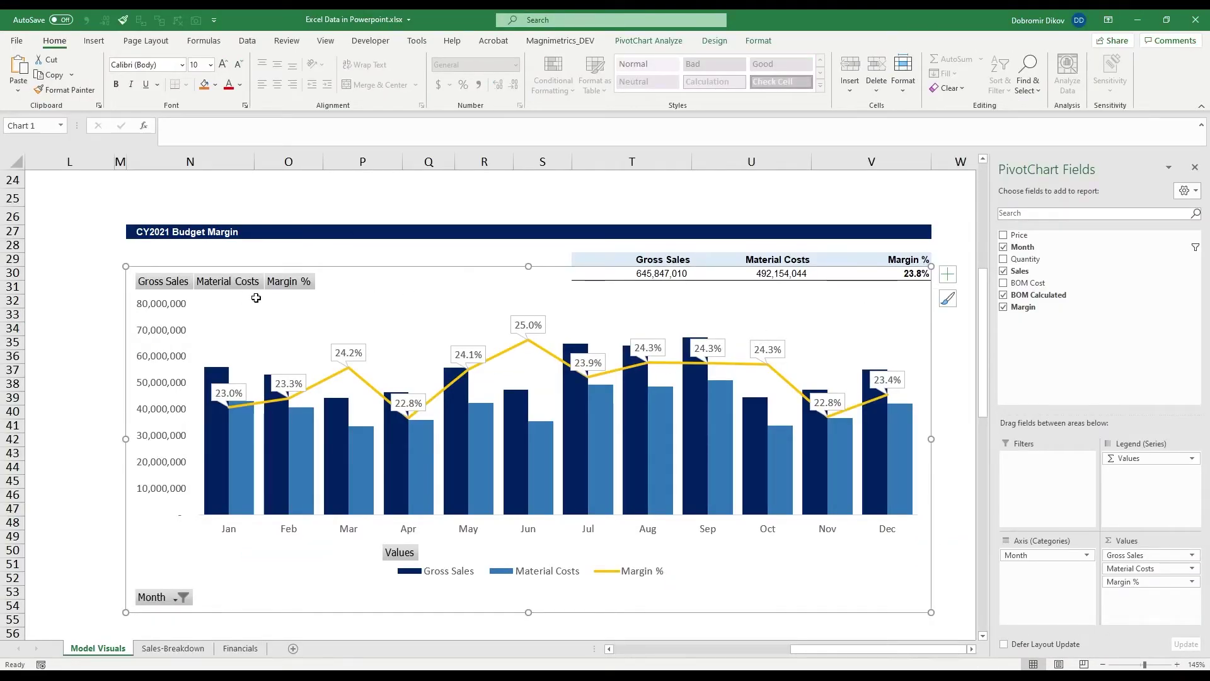
pyautogui.hotkey('alt', 'Tab')
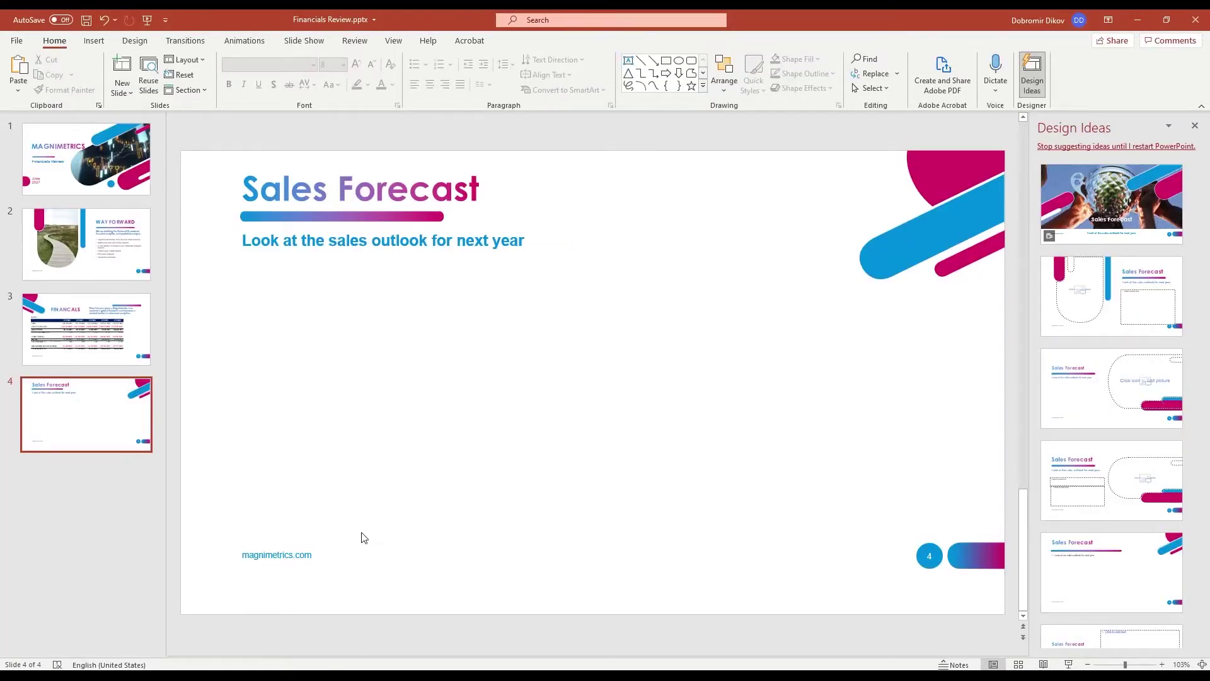
pyautogui.hotkey('ctrl', 'v')
pyautogui.moveTo(422, 269); pyautogui.dragTo(376, 257)
pyautogui.moveTo(366, 279); pyautogui.dragTo(356, 275)
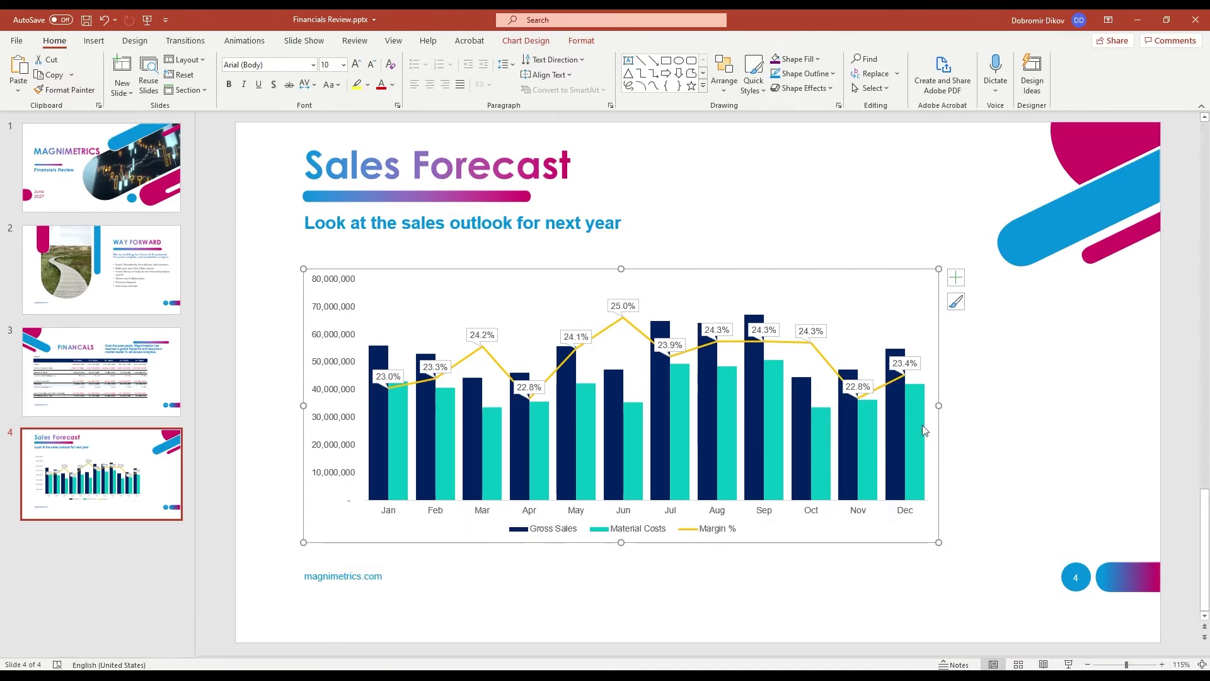
# Select range N27:V54 behind the CY2021 Budget Margin chart and capture it with the Camera tool
pyautogui.moveTo(692, 346)
pyautogui.moveTo(492, 414)
pyautogui.hotkey('alt', 'Tab')
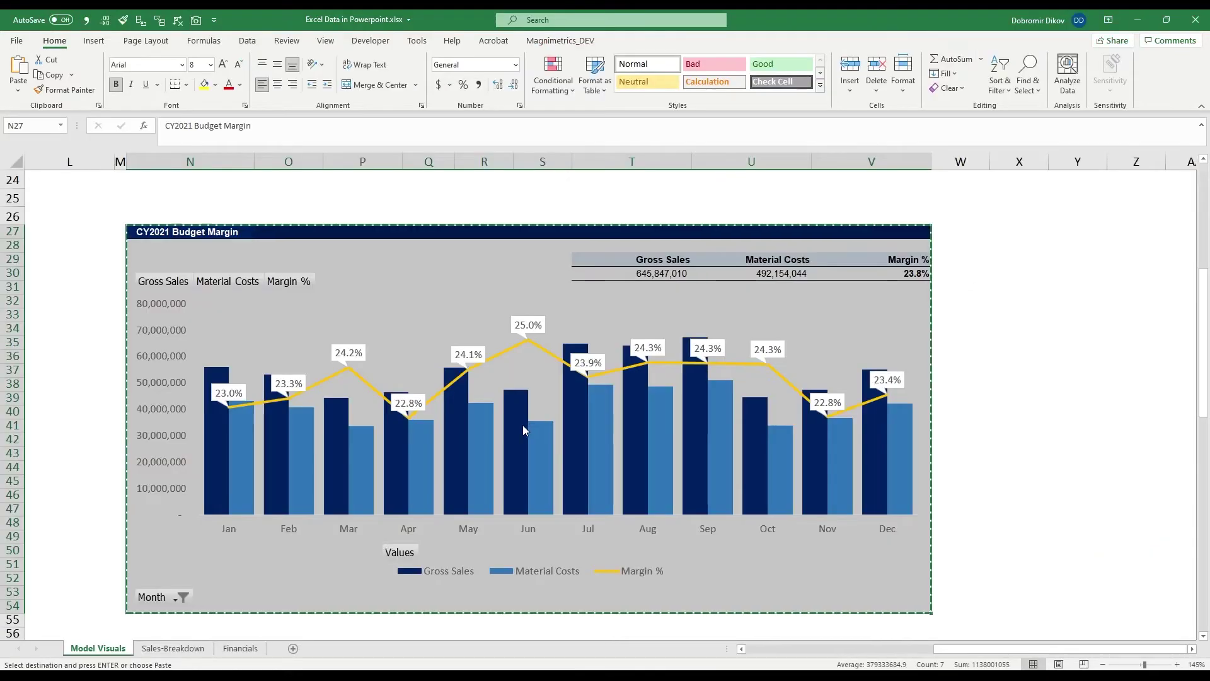
pyautogui.scroll(-1, 523, 425)
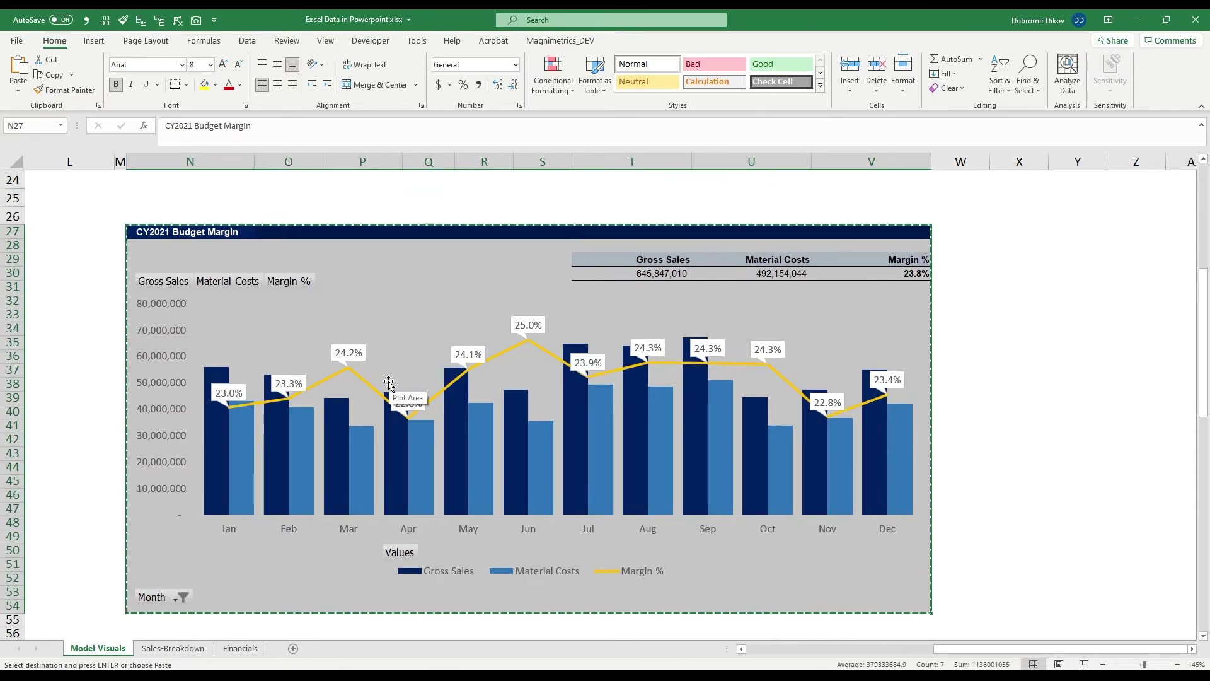
pyautogui.scroll(-1, 655, 394)
pyautogui.scroll(1, 653, 403)
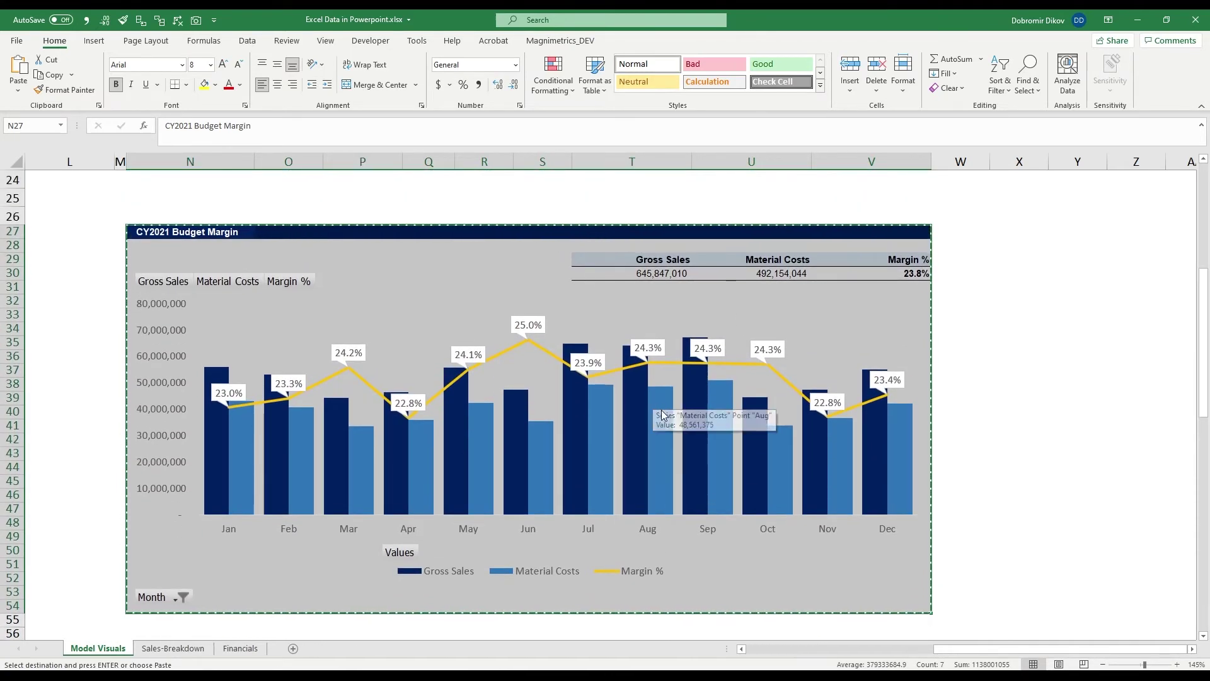
pyautogui.click(461, 203)
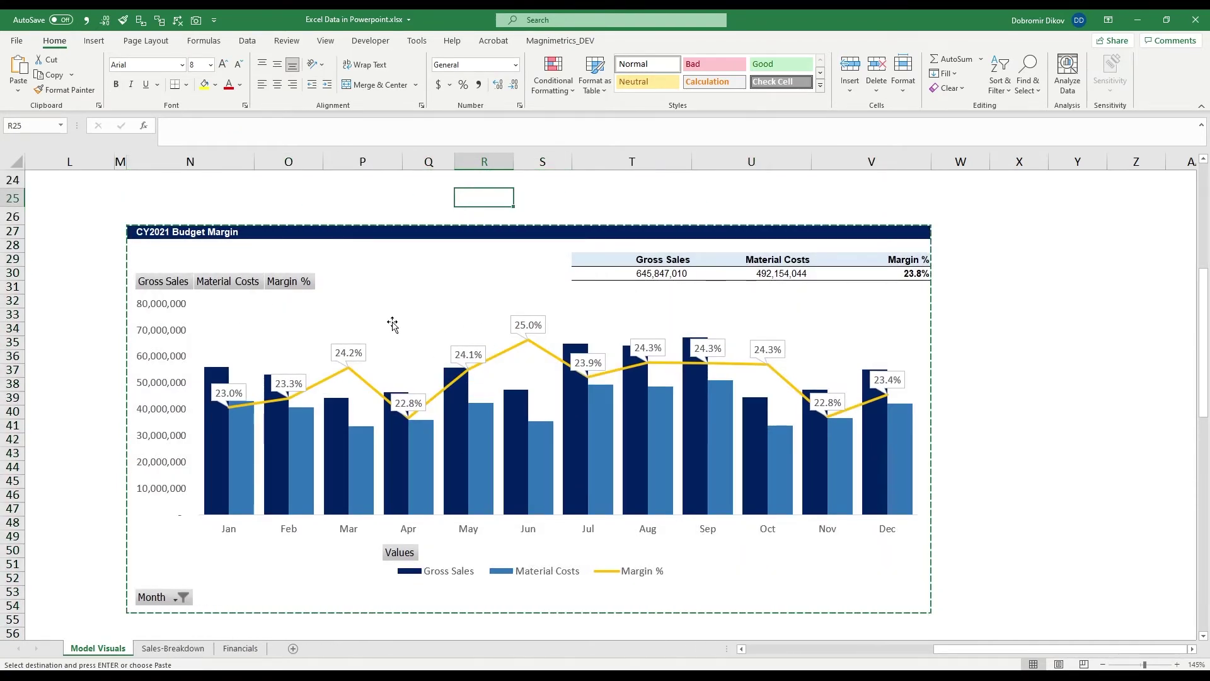
pyautogui.scroll(-1, 404, 372)
pyautogui.moveTo(163, 177)
pyautogui.mouseDown()
pyautogui.moveTo(302, 262)
pyautogui.moveTo(914, 492)
pyautogui.moveTo(907, 551)
pyautogui.mouseUp()
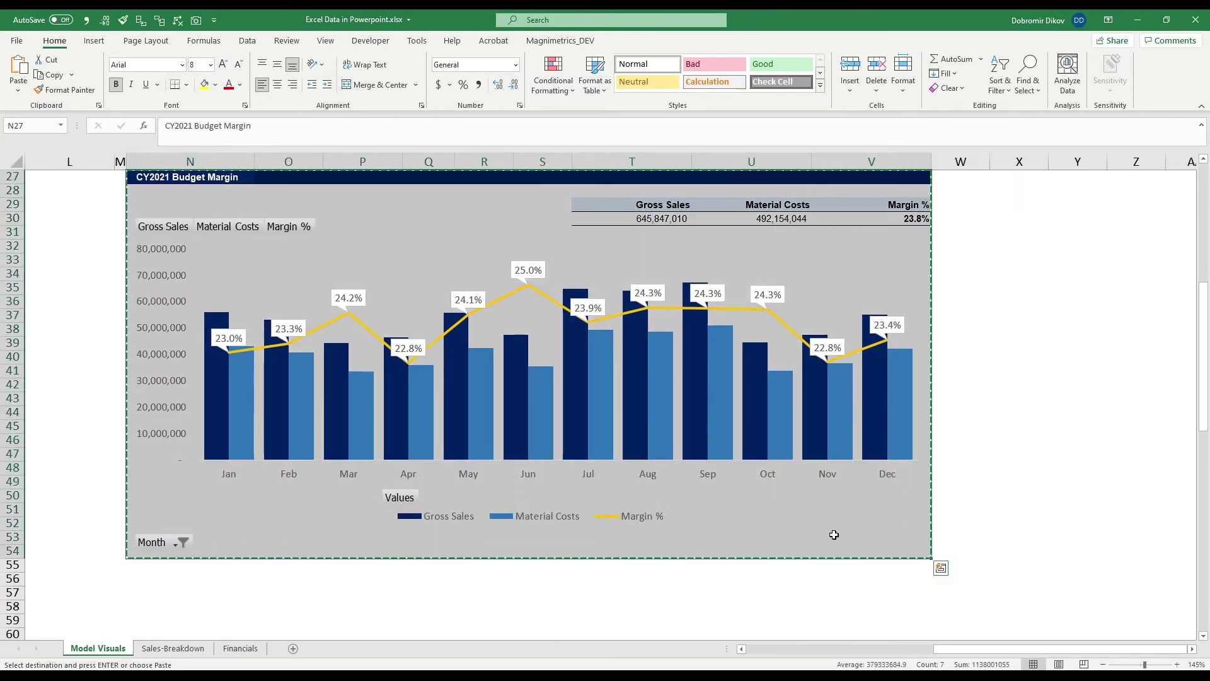
pyautogui.click(196, 21)
pyautogui.scroll(-1, 253, 378)
# Place the linked camera picture of $N$27:$V$54 at cell N56, below the original chart
pyautogui.scroll(1, 254, 416)
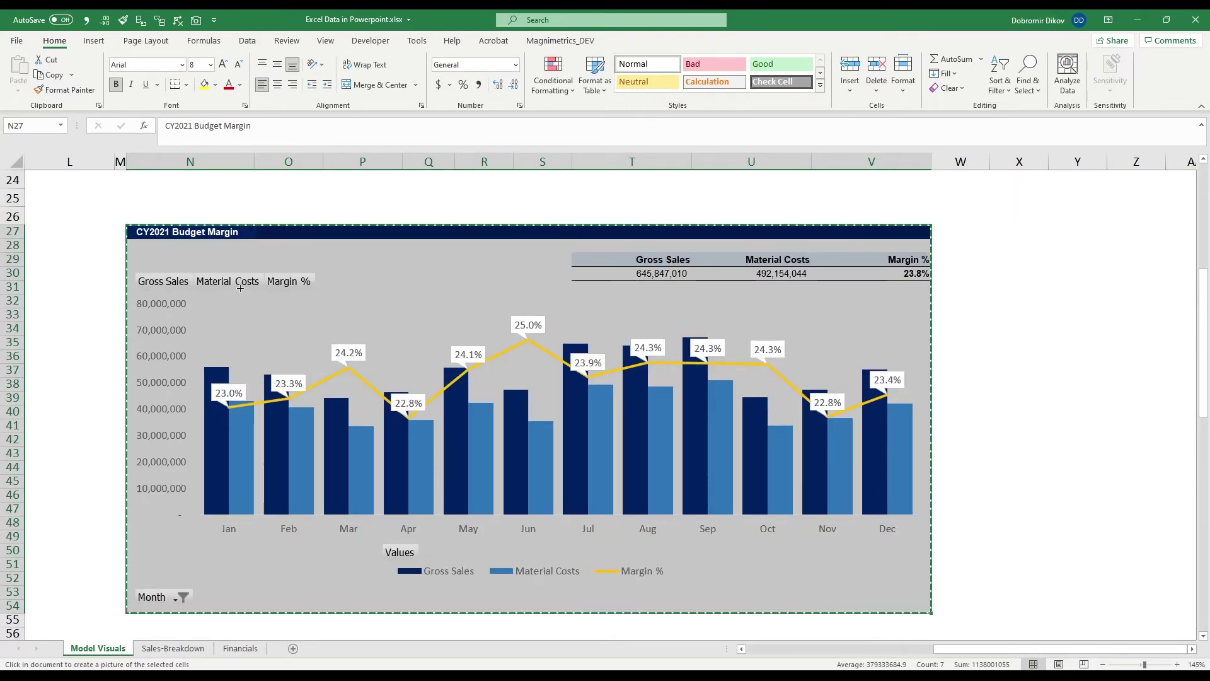
pyautogui.scroll(-1, 332, 381)
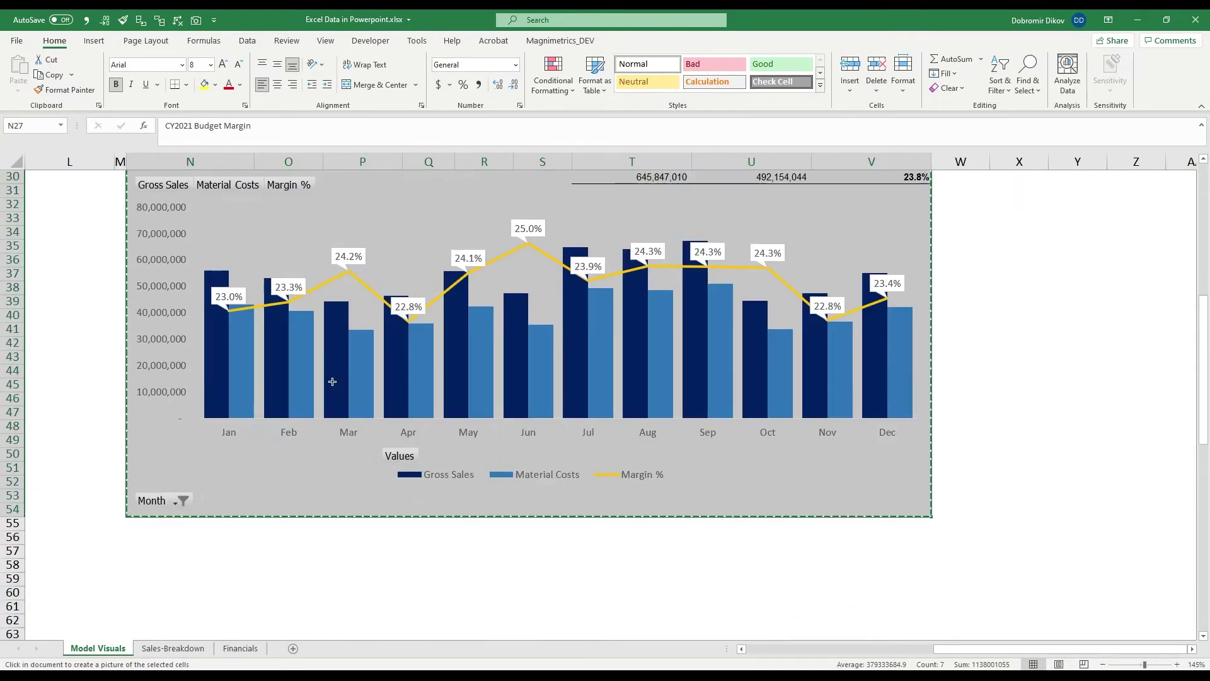
pyautogui.click(126, 535)
pyautogui.scroll(-6, 276, 558)
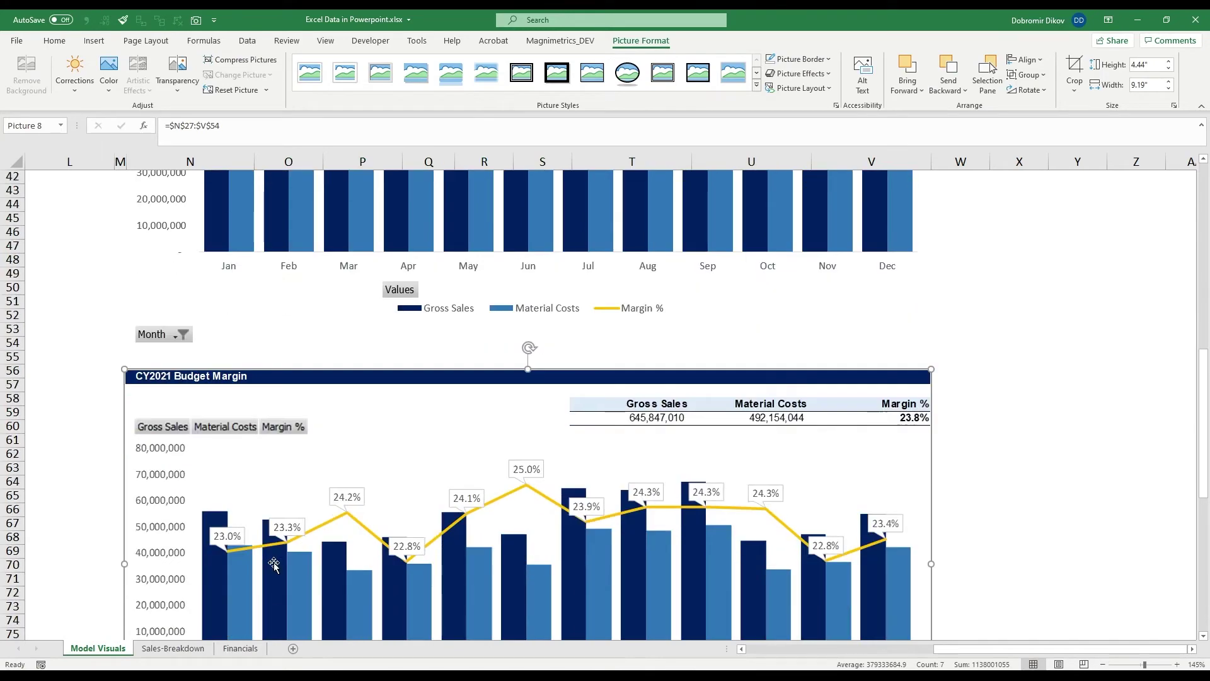
pyautogui.scroll(-2, 239, 416)
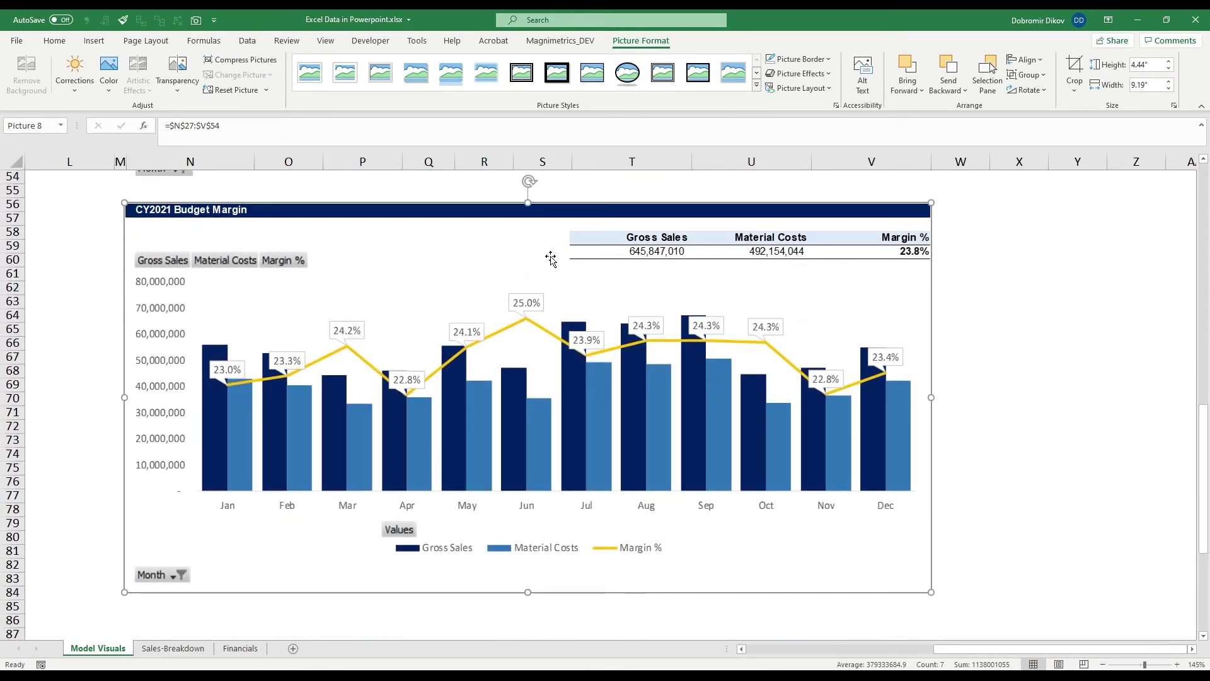
pyautogui.rightClick(719, 366)
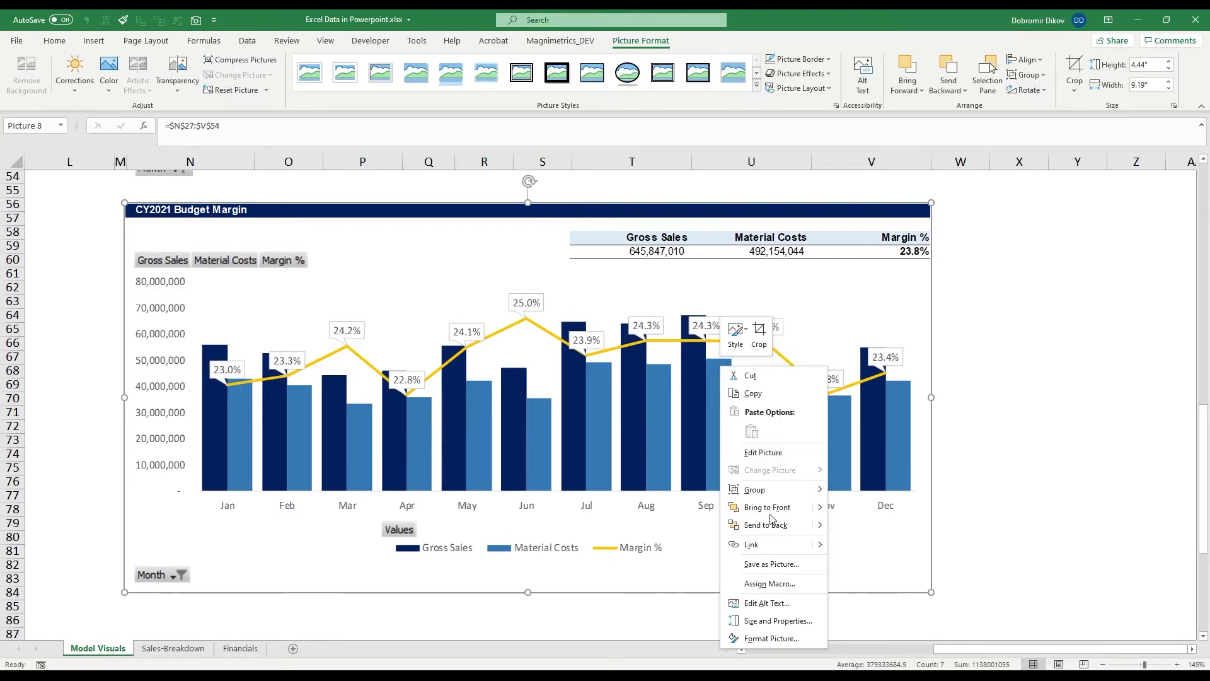
# Format the linked picture to have no fill and no outline
pyautogui.click(759, 639)
pyautogui.click(1025, 192)
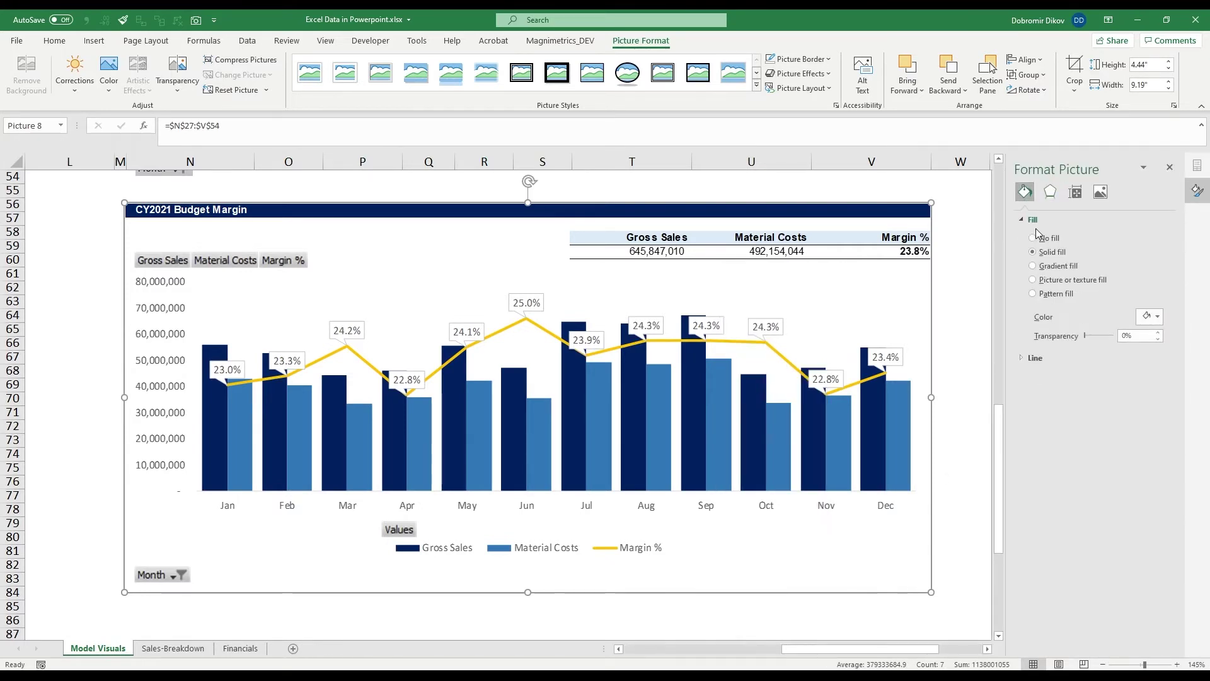
pyautogui.click(1040, 243)
pyautogui.click(1023, 316)
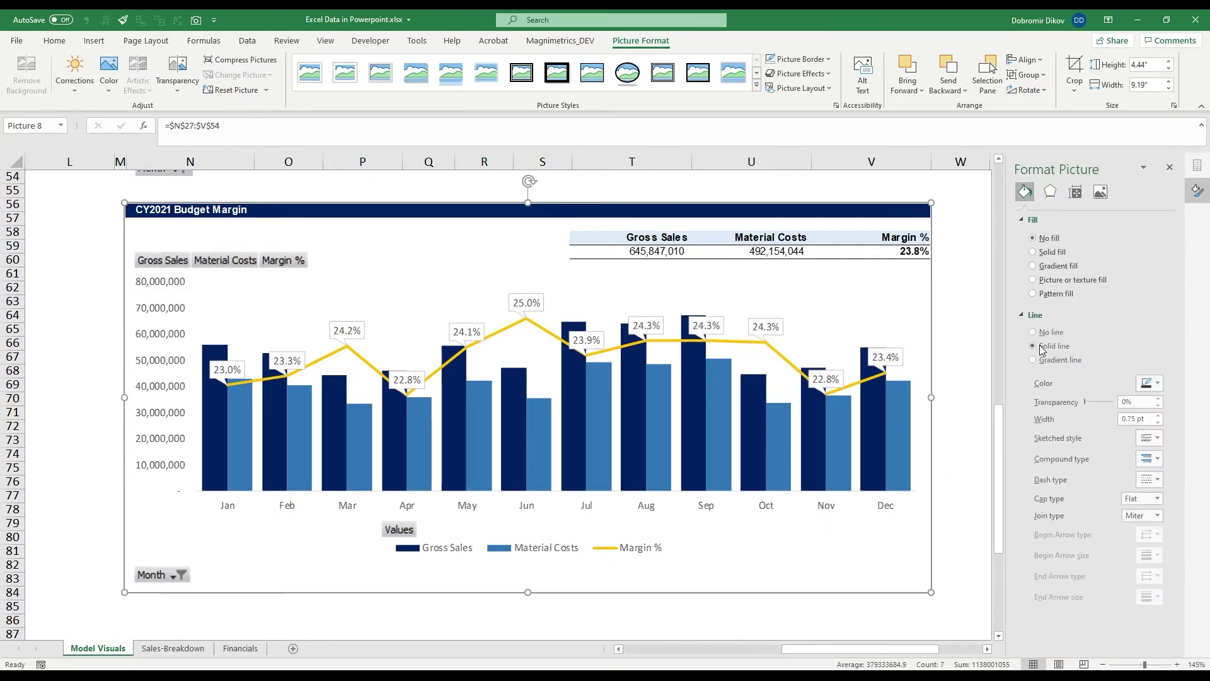
pyautogui.click(960, 329)
# Reselect the linked picture, review it below the pivot chart, and switch to PowerPoint
pyautogui.scroll(1, 600, 397)
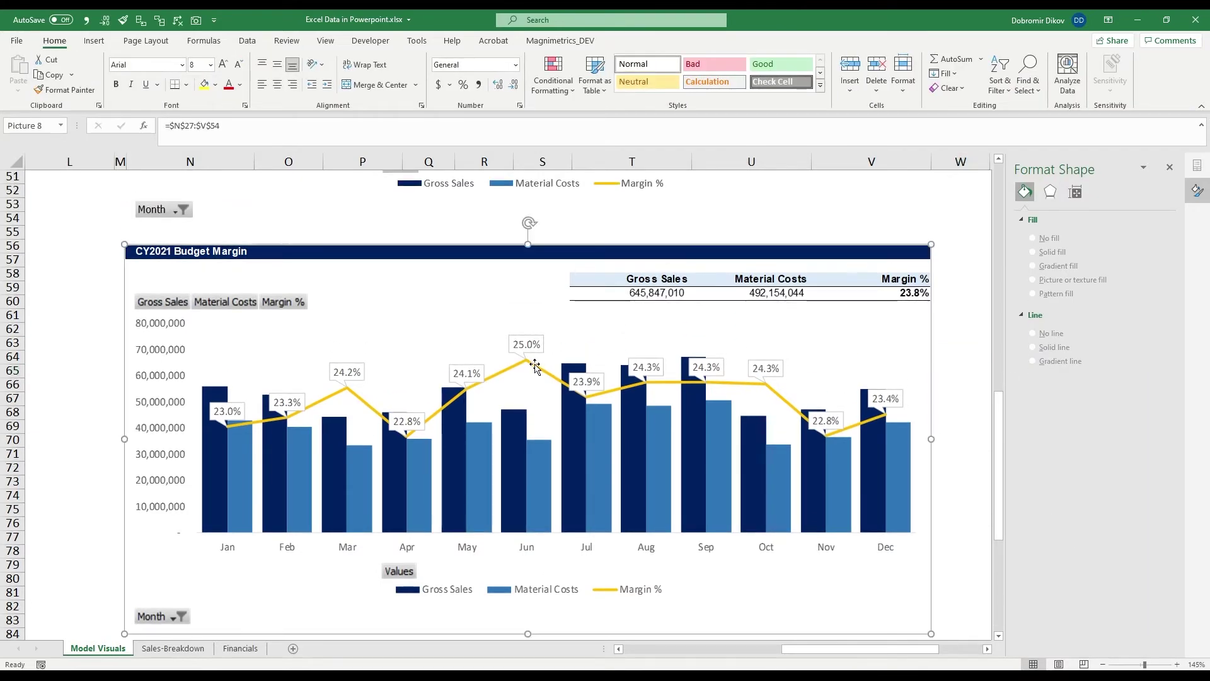
pyautogui.click(600, 397)
pyautogui.scroll(5, 600, 397)
pyautogui.scroll(-1, 526, 413)
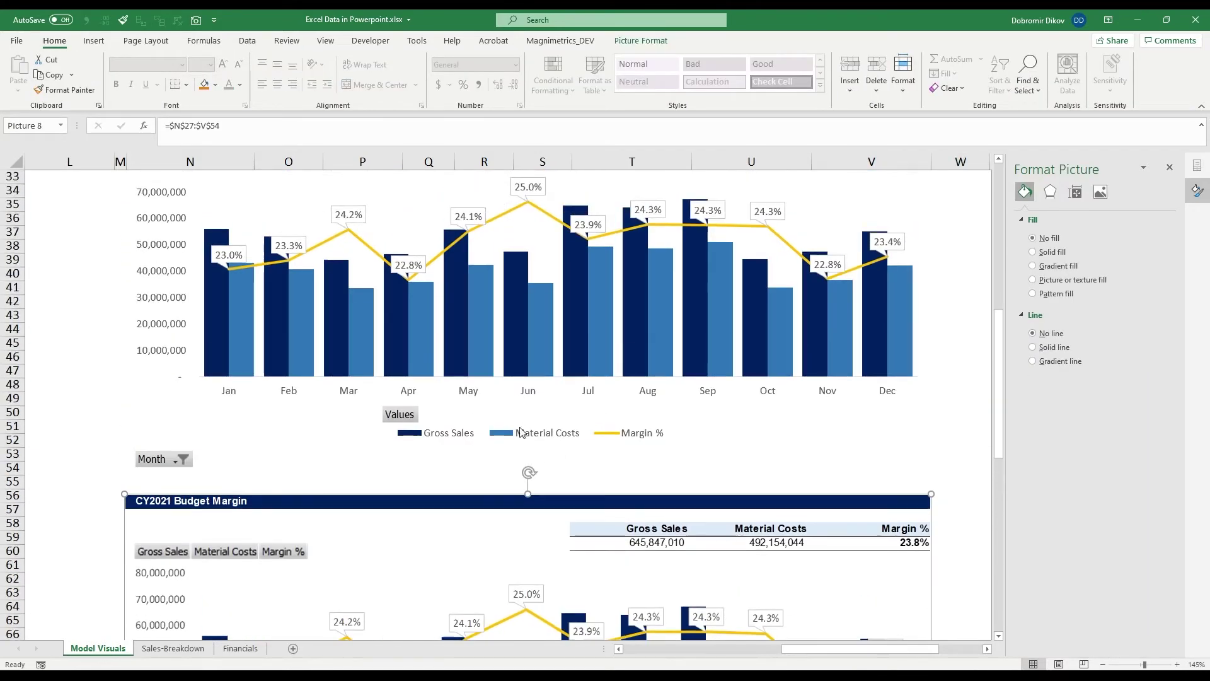
pyautogui.scroll(4, 526, 413)
pyautogui.scroll(-4, 526, 413)
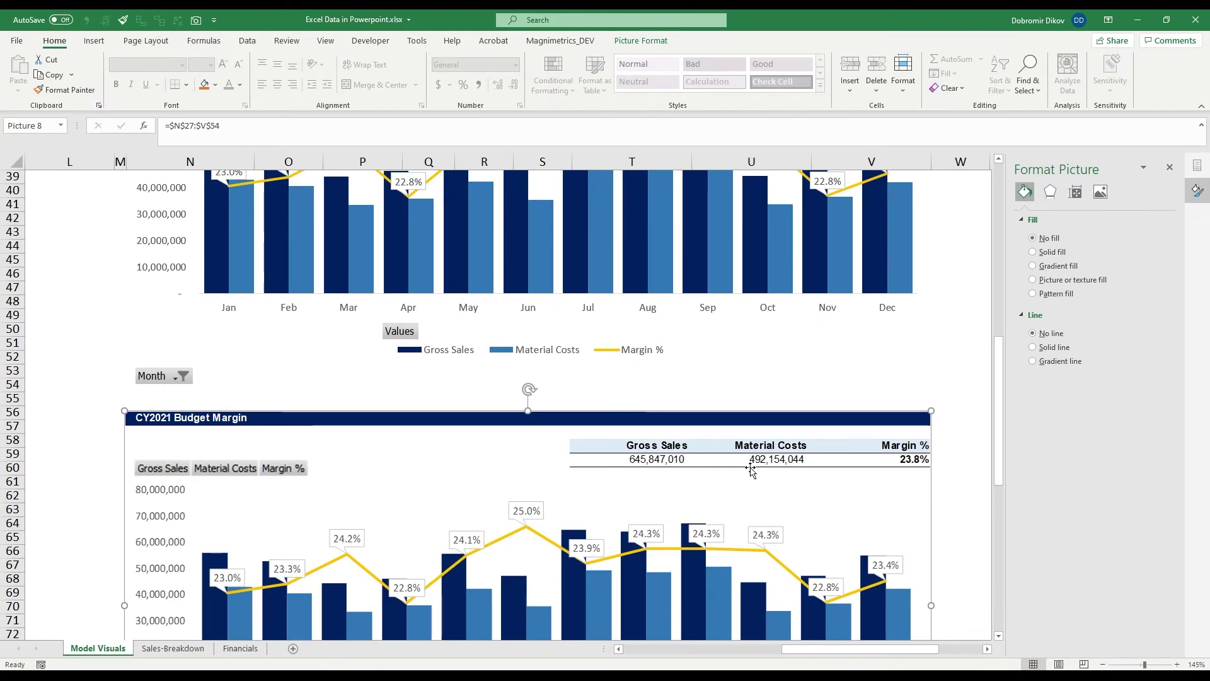
pyautogui.scroll(-3, 669, 501)
pyautogui.scroll(5, 577, 567)
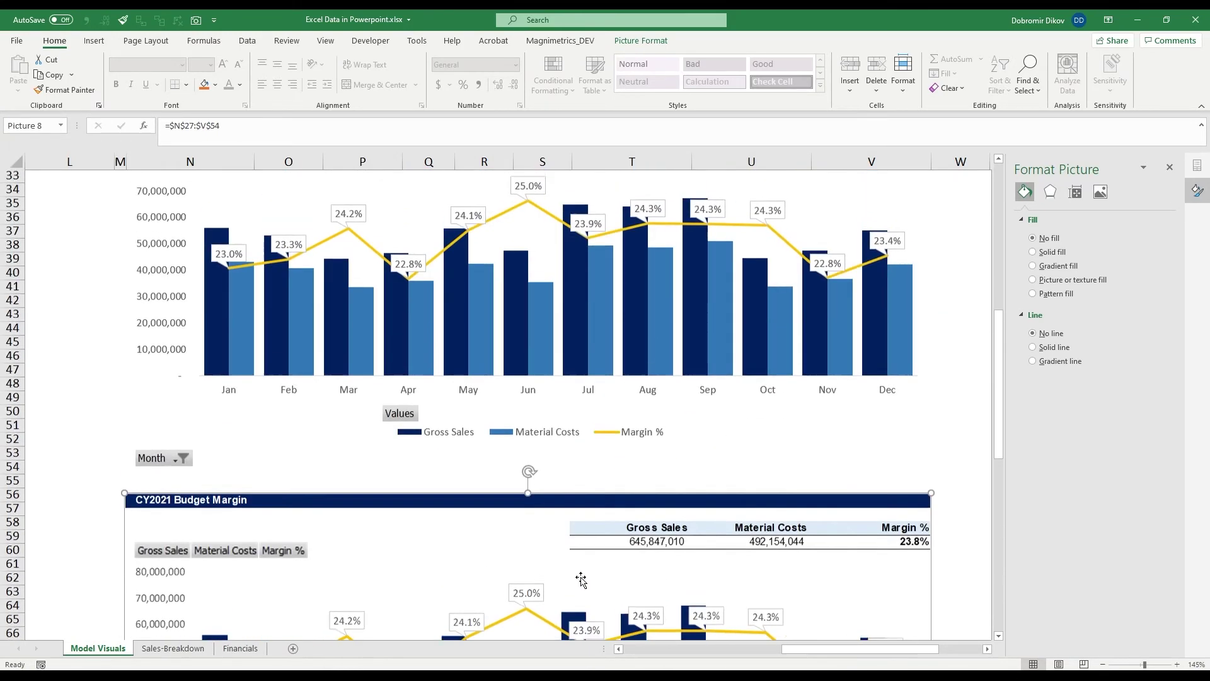
pyautogui.scroll(-2, 526, 441)
pyautogui.scroll(-3, 526, 442)
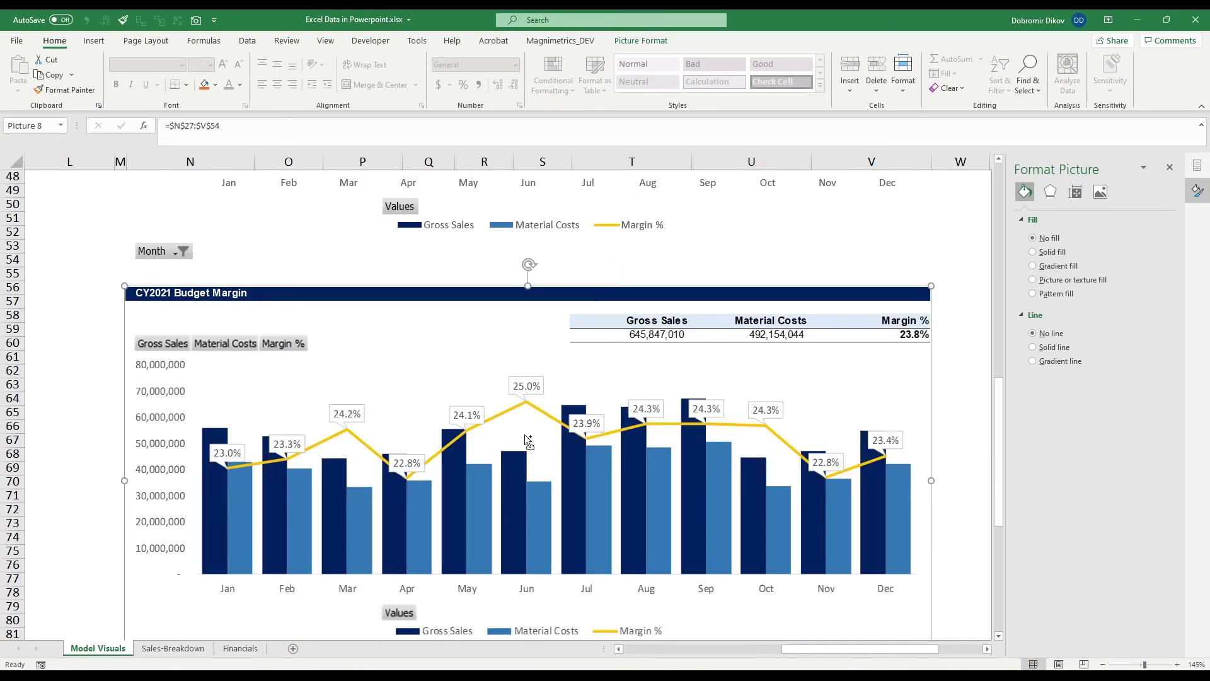
pyautogui.hotkey('alt', 'Tab')
# Paste the budget-margin picture onto Sales Forecast slide 4 and position it under the subtitle
pyautogui.hotkey('ctrl', 'v')
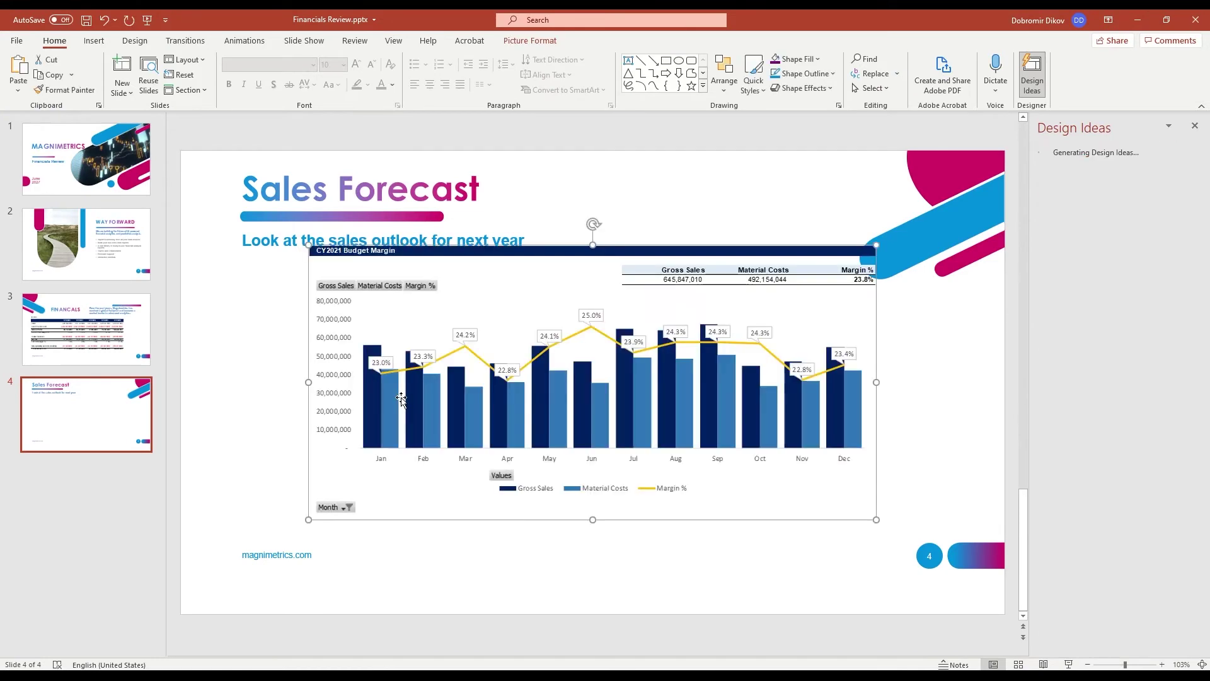
pyautogui.moveTo(468, 395); pyautogui.dragTo(397, 408)
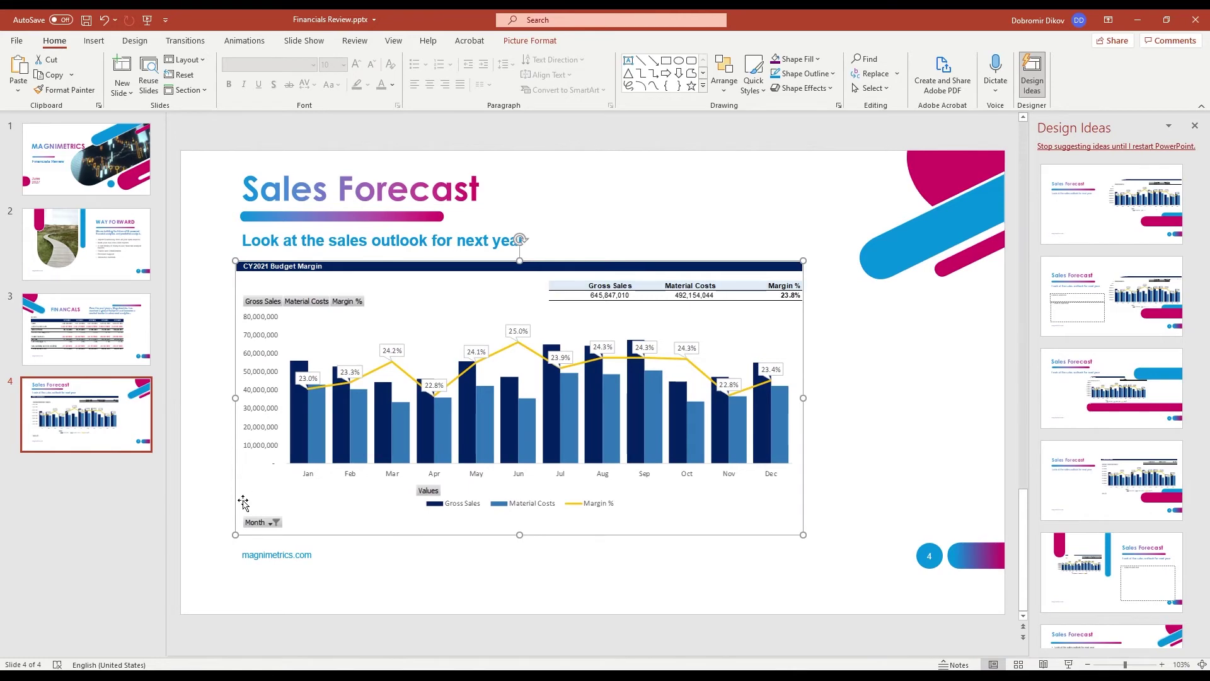
pyautogui.hotkey('alt', 'Tab')
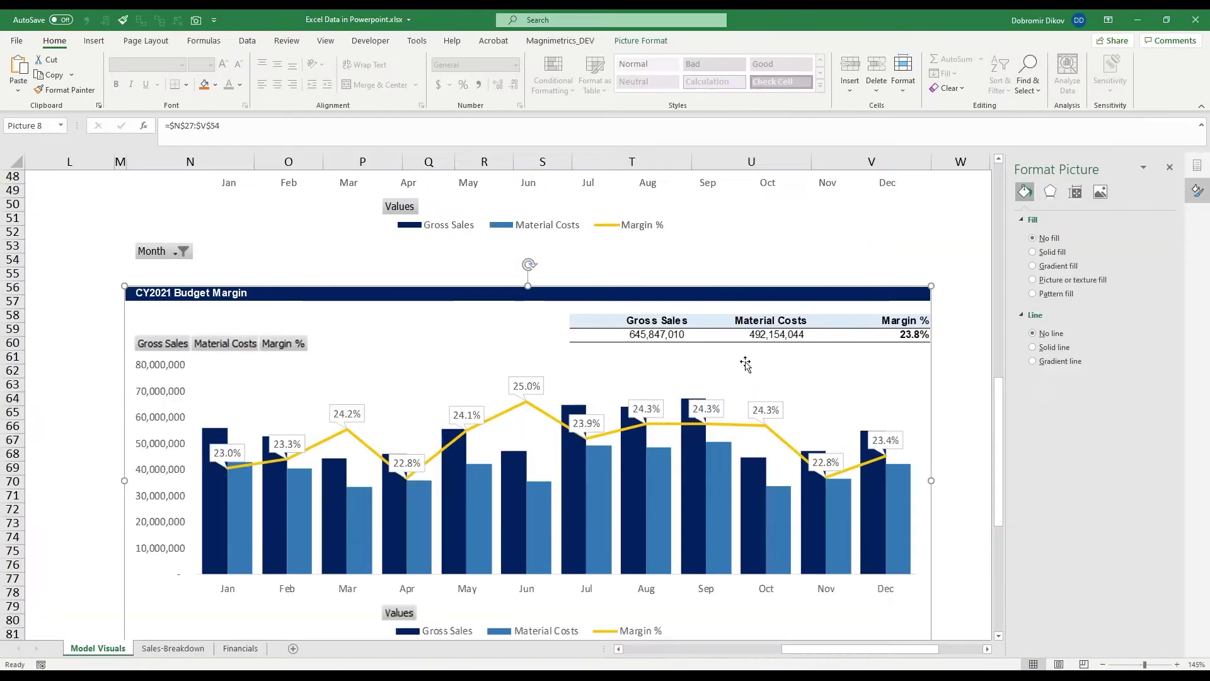
# Hide all field buttons on the budget-margin pivot chart so its linked picture looks clean
pyautogui.keyDown('ctrl'); pyautogui.scroll(3, 290, 347); pyautogui.keyUp('ctrl')
pyautogui.scroll(3, 291, 347)
pyautogui.rightClick(282, 291)
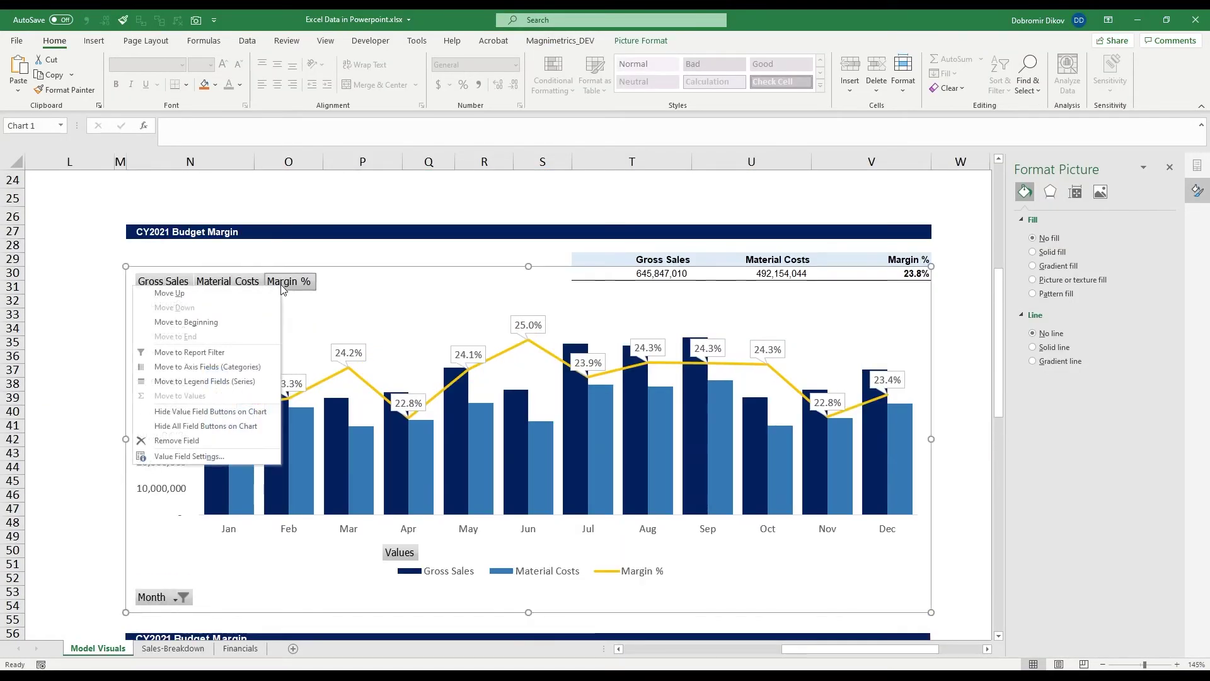
pyautogui.click(210, 426)
pyautogui.scroll(-10, 441, 433)
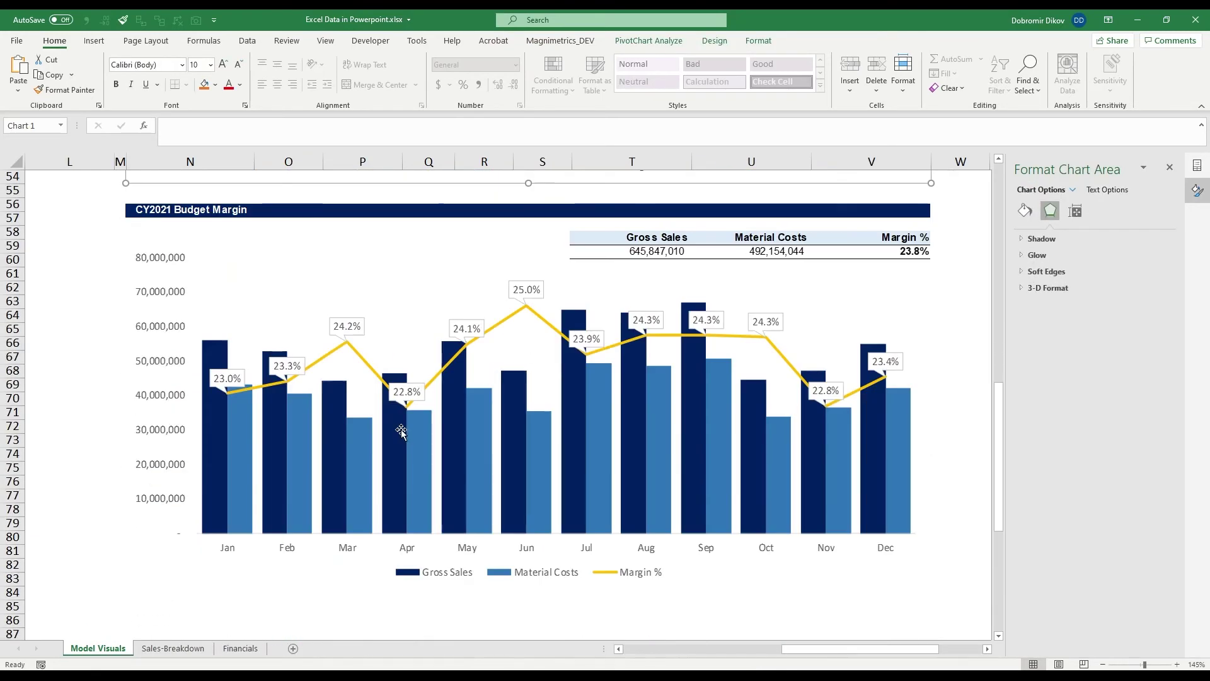
pyautogui.click(334, 360)
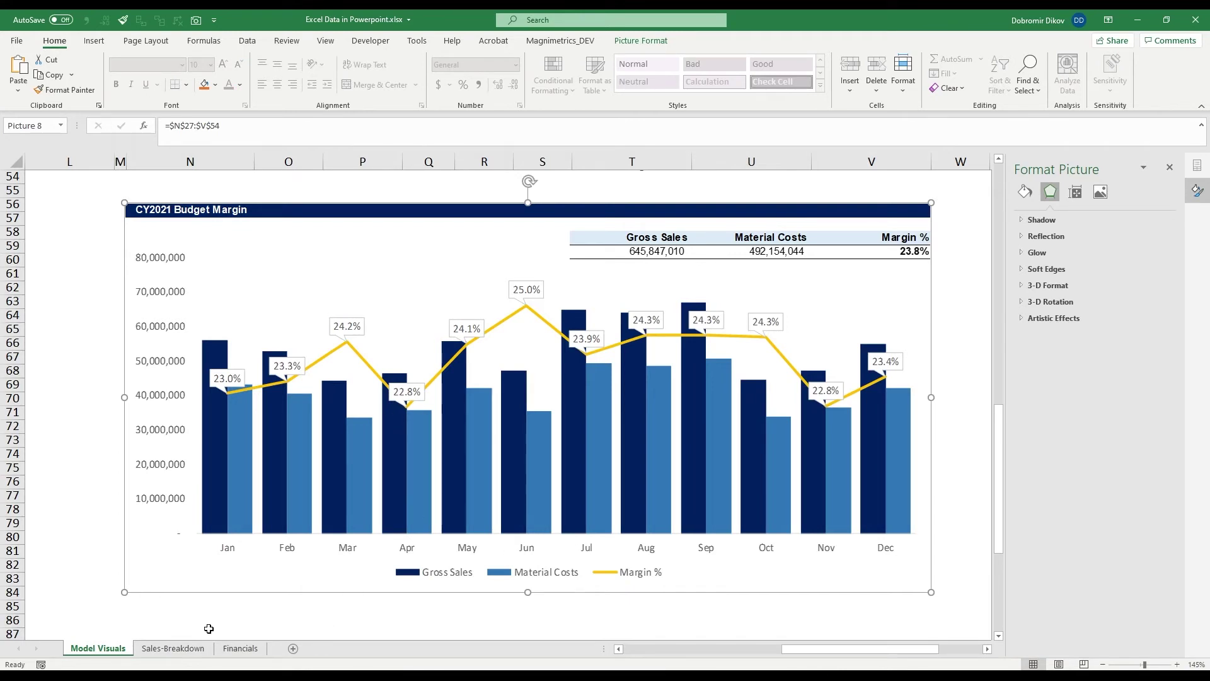
pyautogui.click(173, 648)
# Insert a new row 11 with price 15,000, month 9 and quantity 750
pyautogui.click(13, 355)
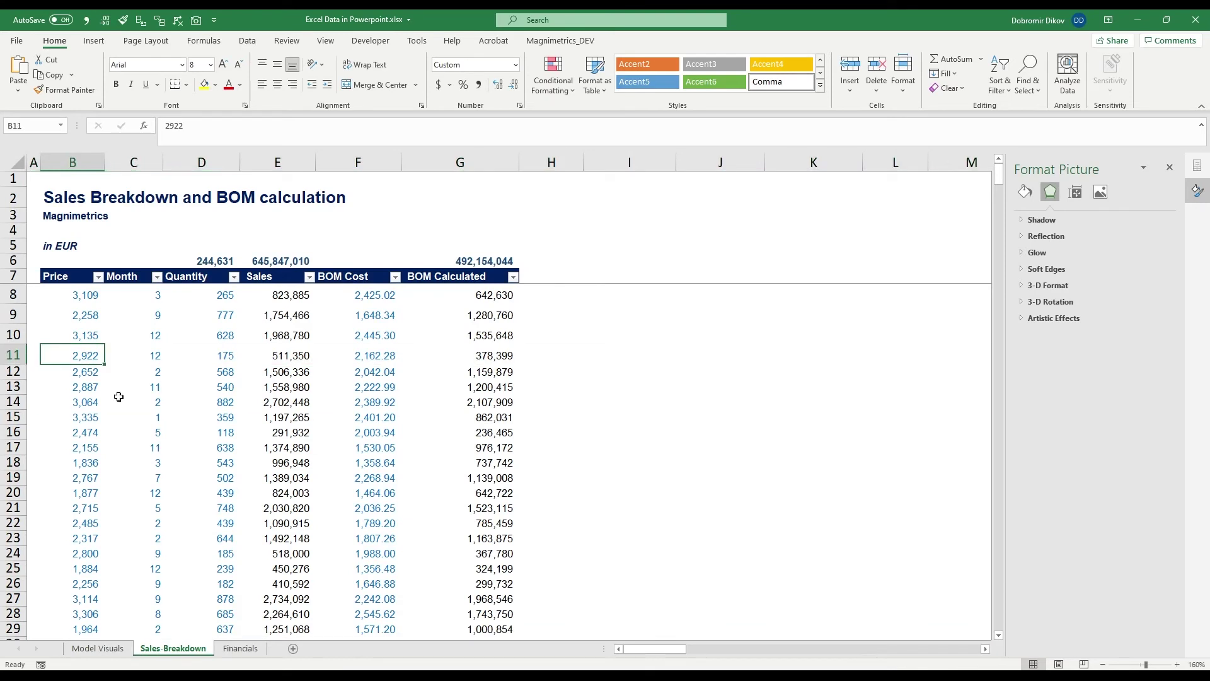
pyautogui.hotkey('ctrl', 'shift', '+')
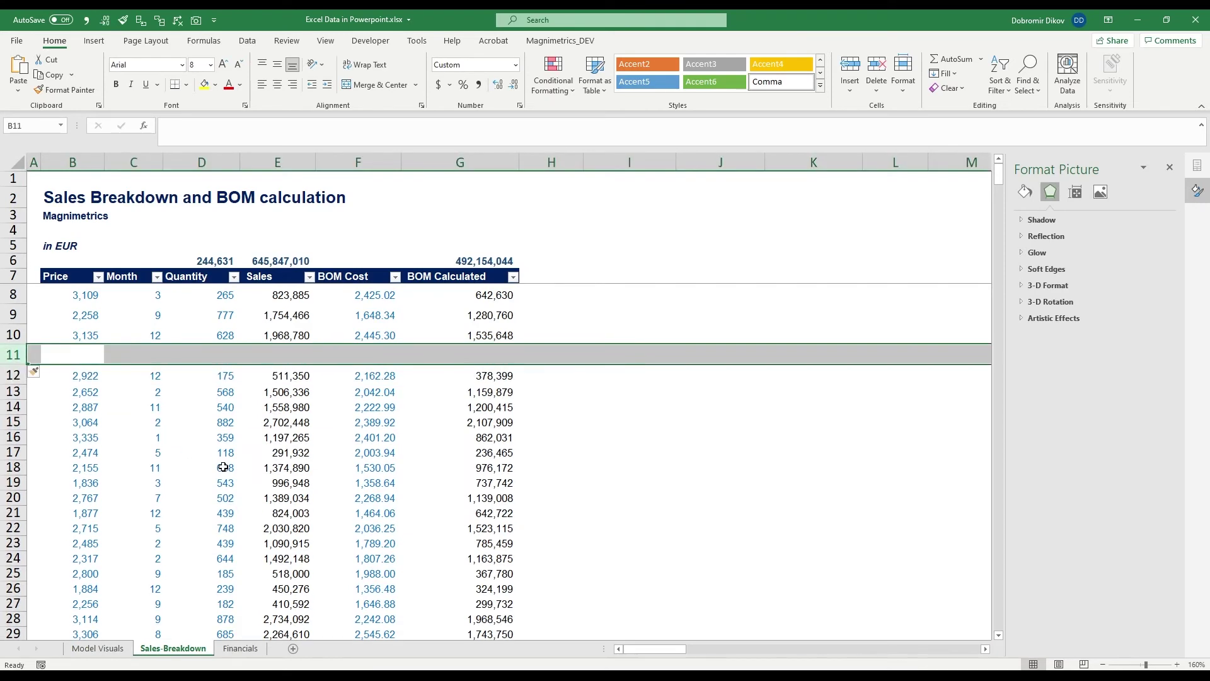
pyautogui.write('15000')
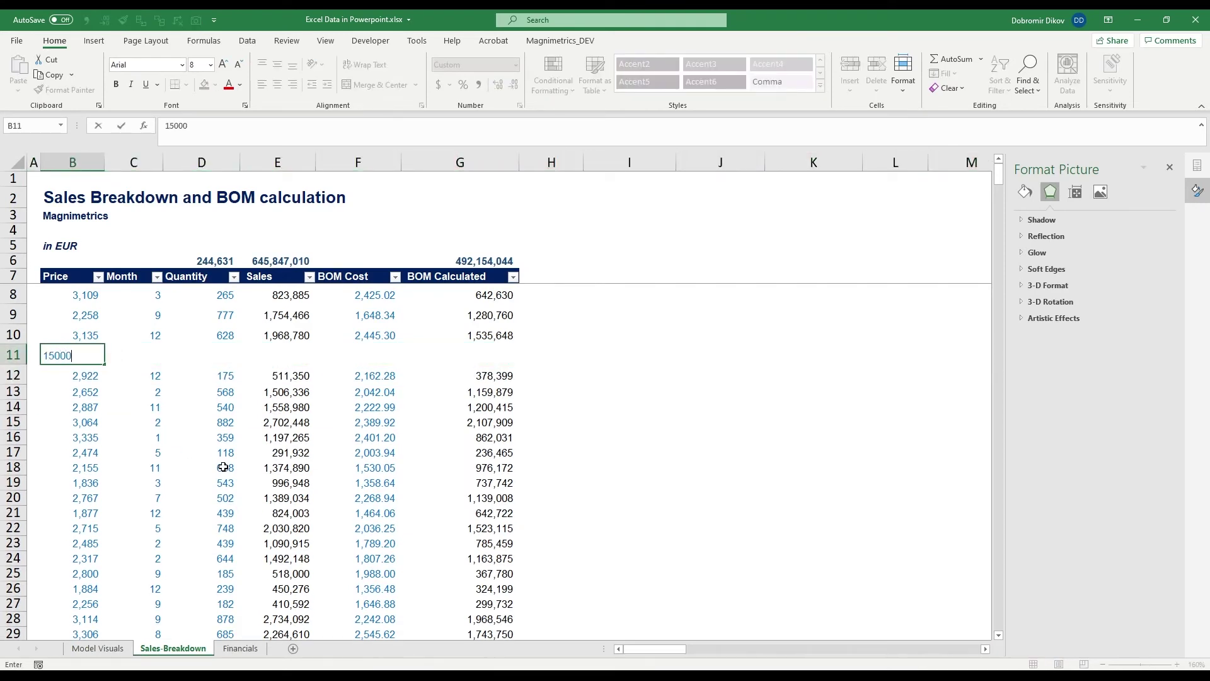
pyautogui.press('Return')
pyautogui.press('Up')
pyautogui.press('Right')
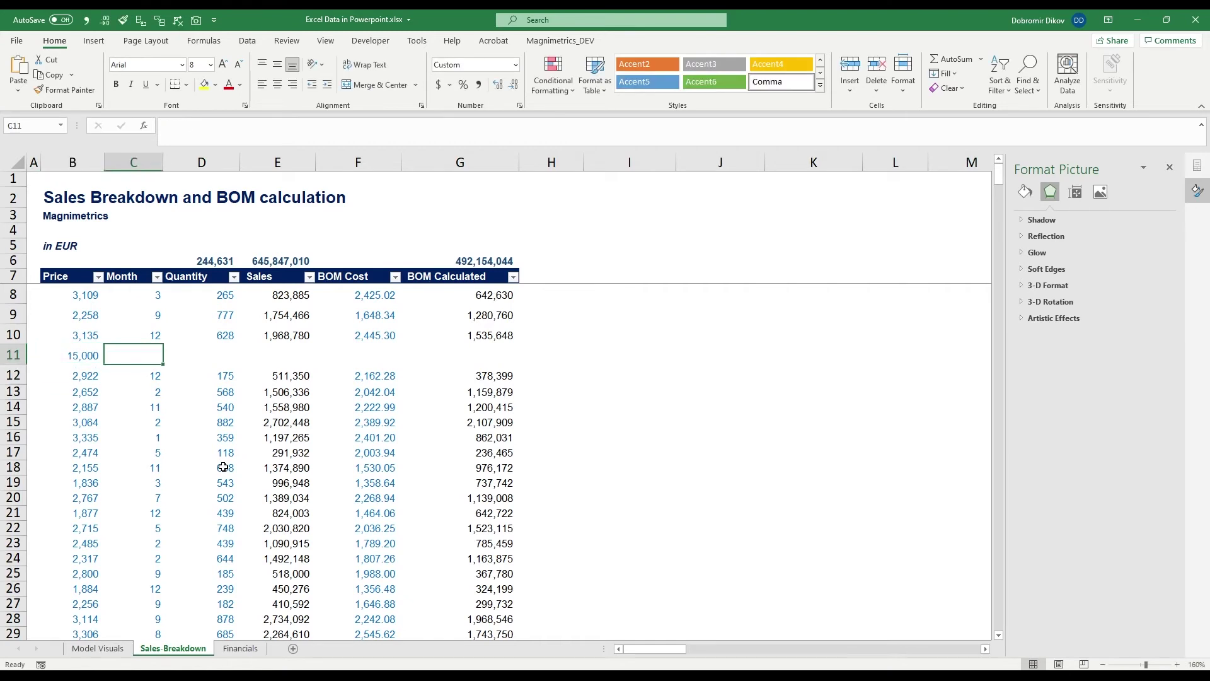
pyautogui.write('9')
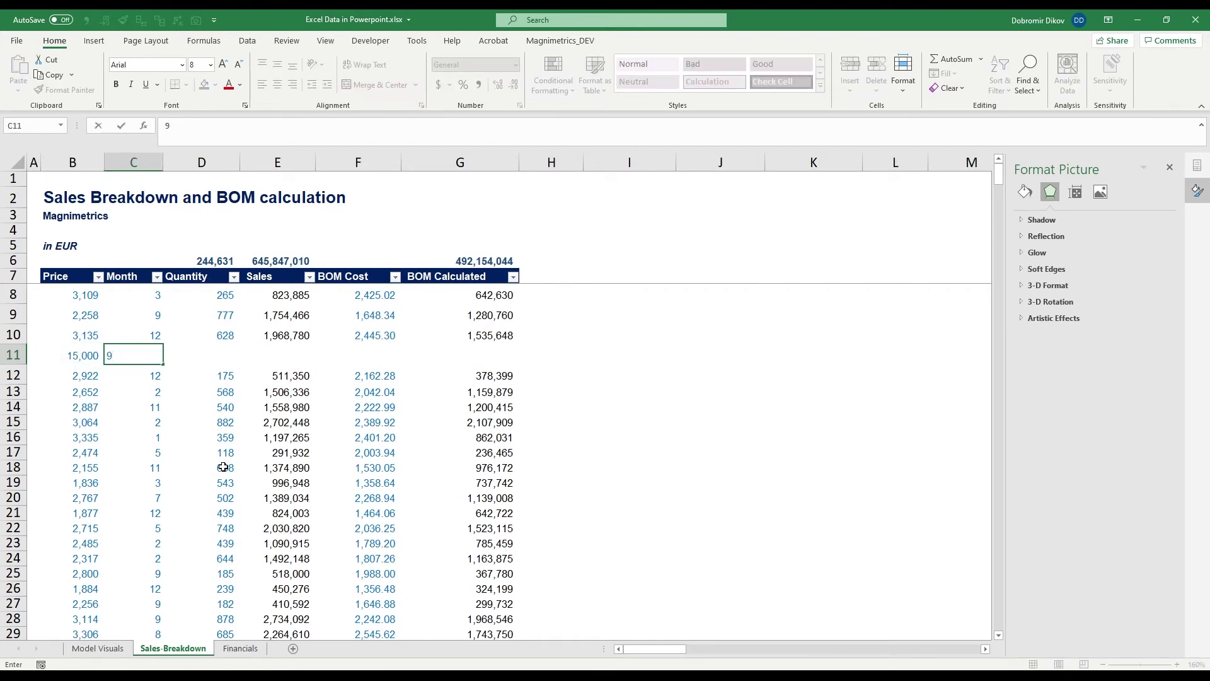
pyautogui.press('Tab')
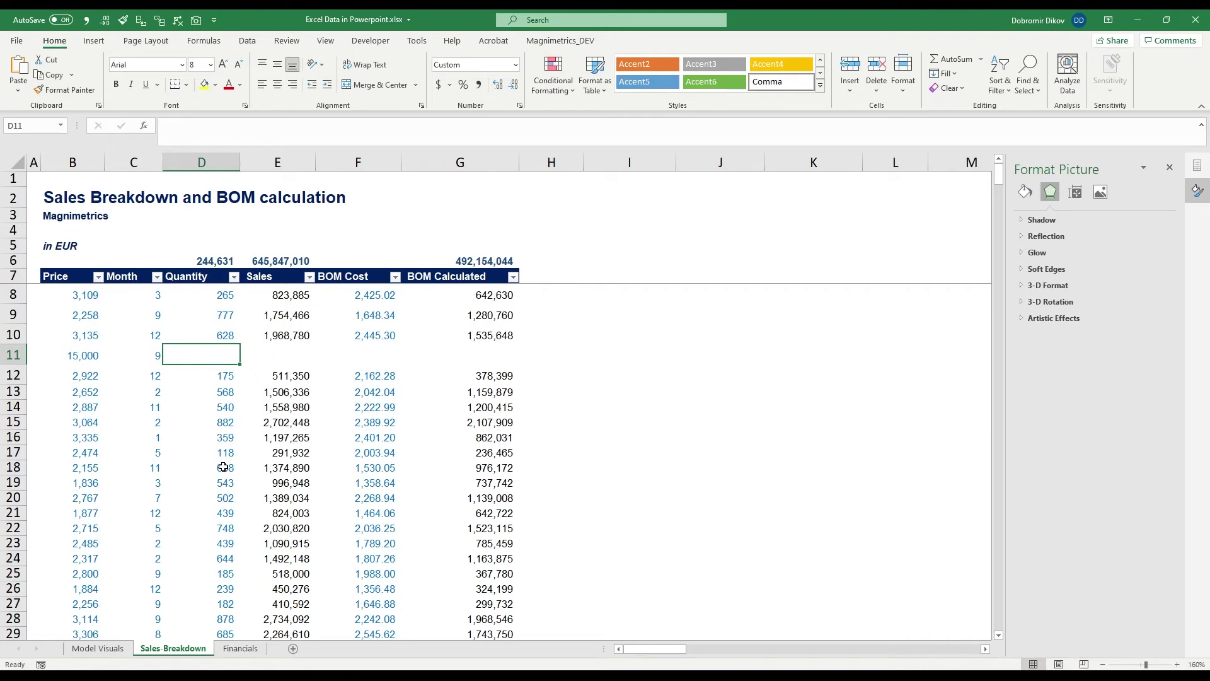
pyautogui.write('750')
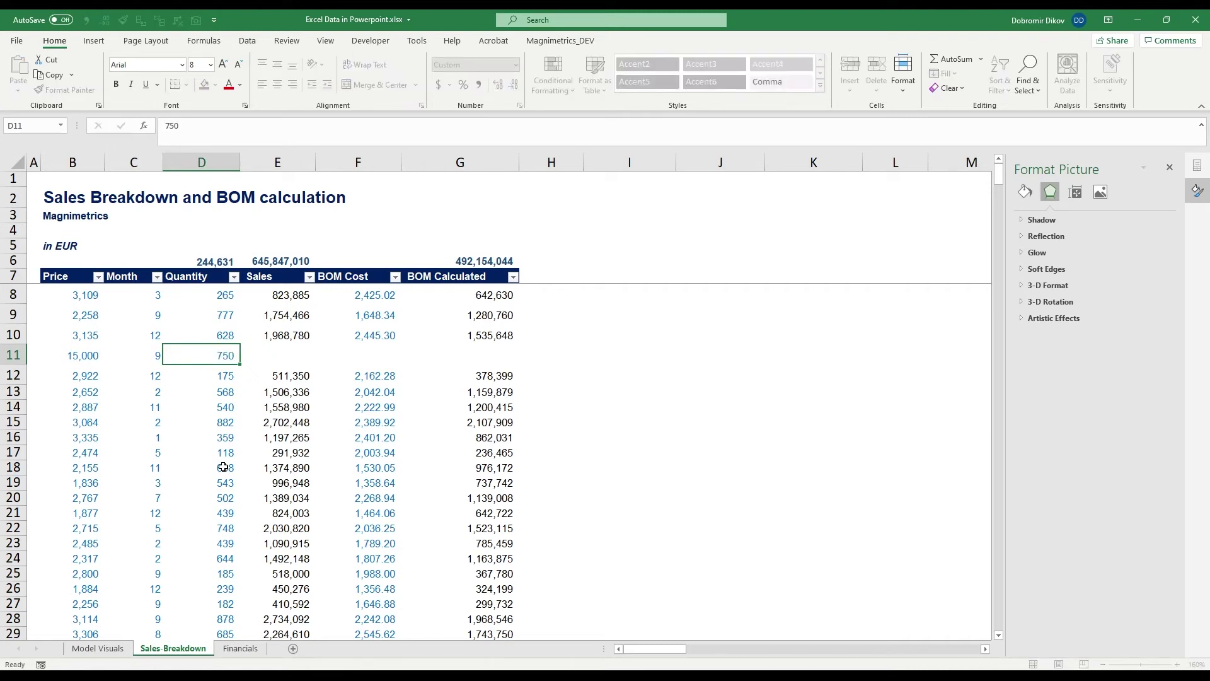
pyautogui.press('Tab')
# Fill the Sales and BOM formulas from row 10 down into row 11
pyautogui.press('Up')
pyautogui.hotkey('shift', 'Down')
pyautogui.hotkey('ctrl', 'd')
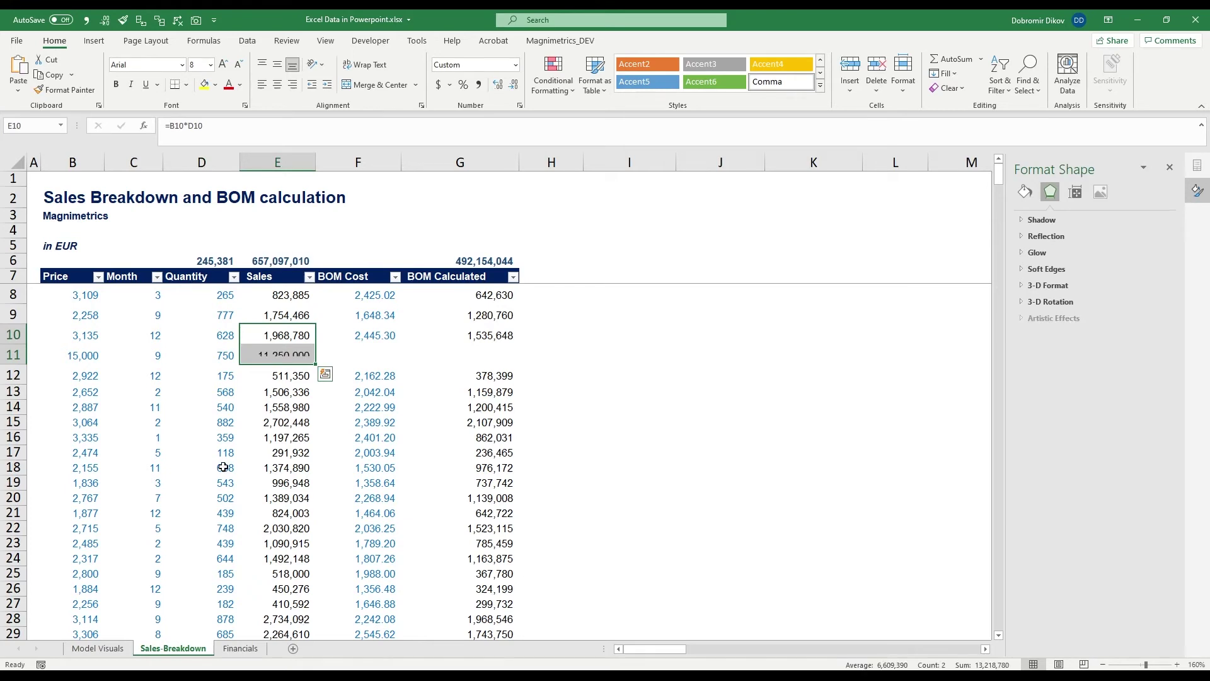
pyautogui.press('Right')
pyautogui.hotkey('shift', 'Right')
pyautogui.hotkey('shift', 'Down')
pyautogui.hotkey('ctrl', 'd')
pyautogui.press('Down')
pyautogui.press('Left')
pyautogui.press('Left')
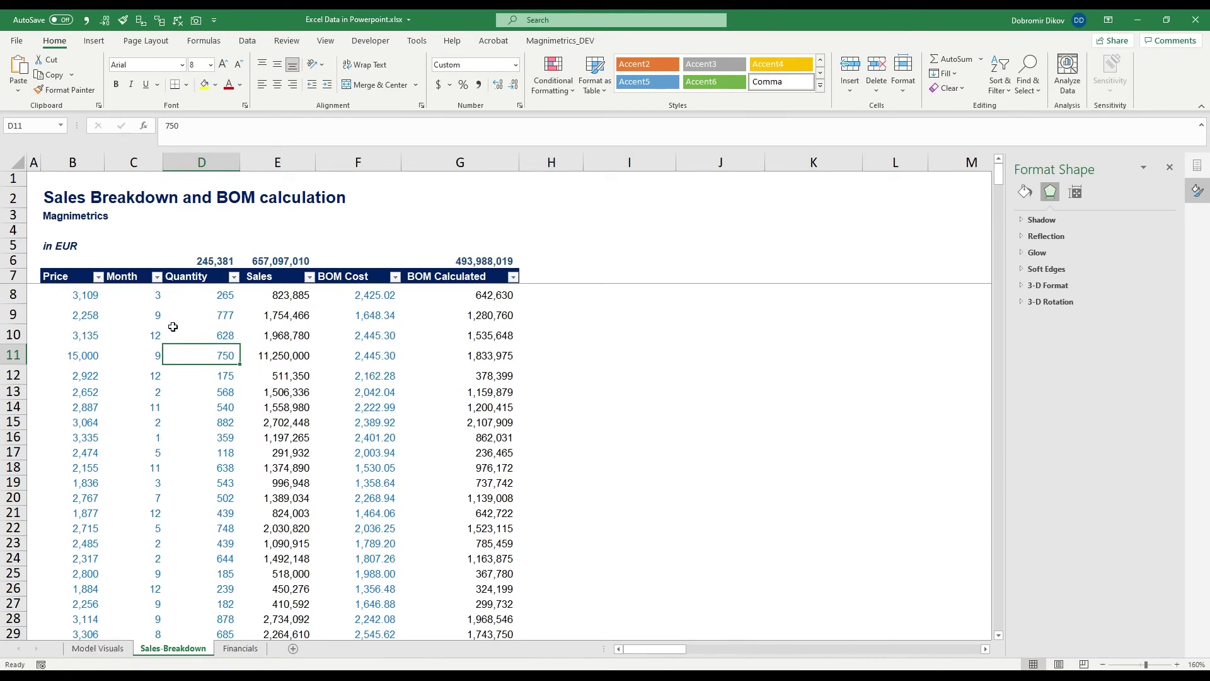
# Refresh the Model Visuals pivot table so the chart shows 657,097,010 Gross Sales at 24.8% margin
pyautogui.click(98, 648)
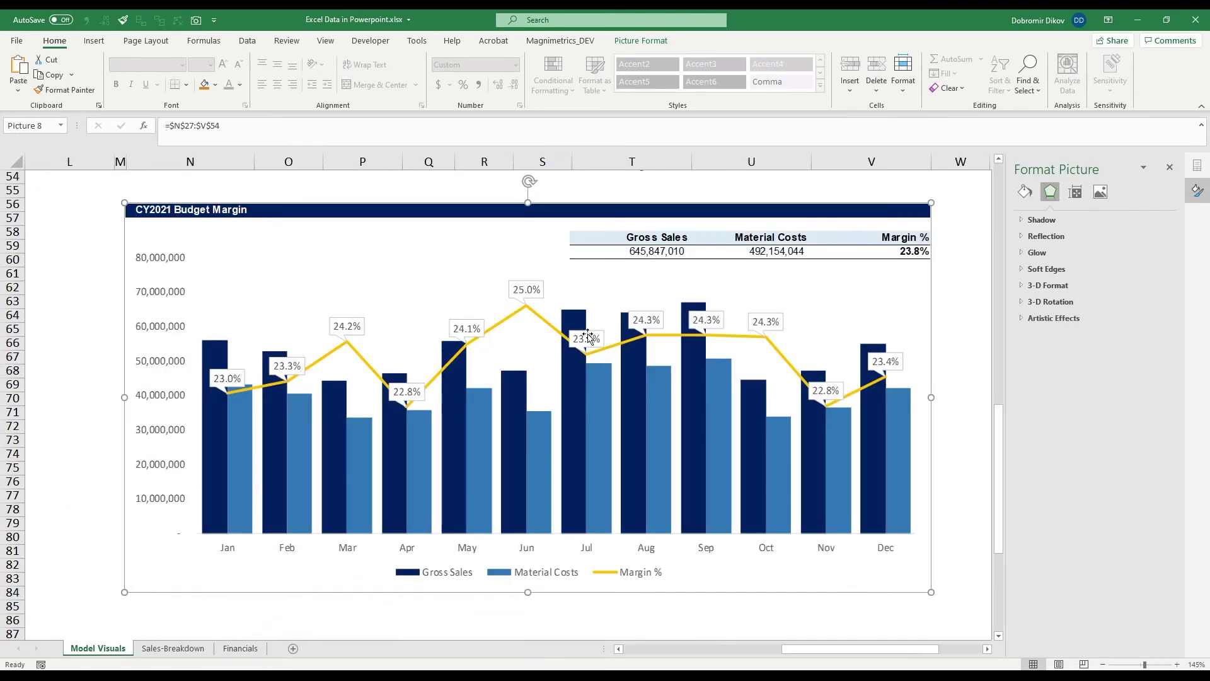
pyautogui.scroll(18, 468, 449)
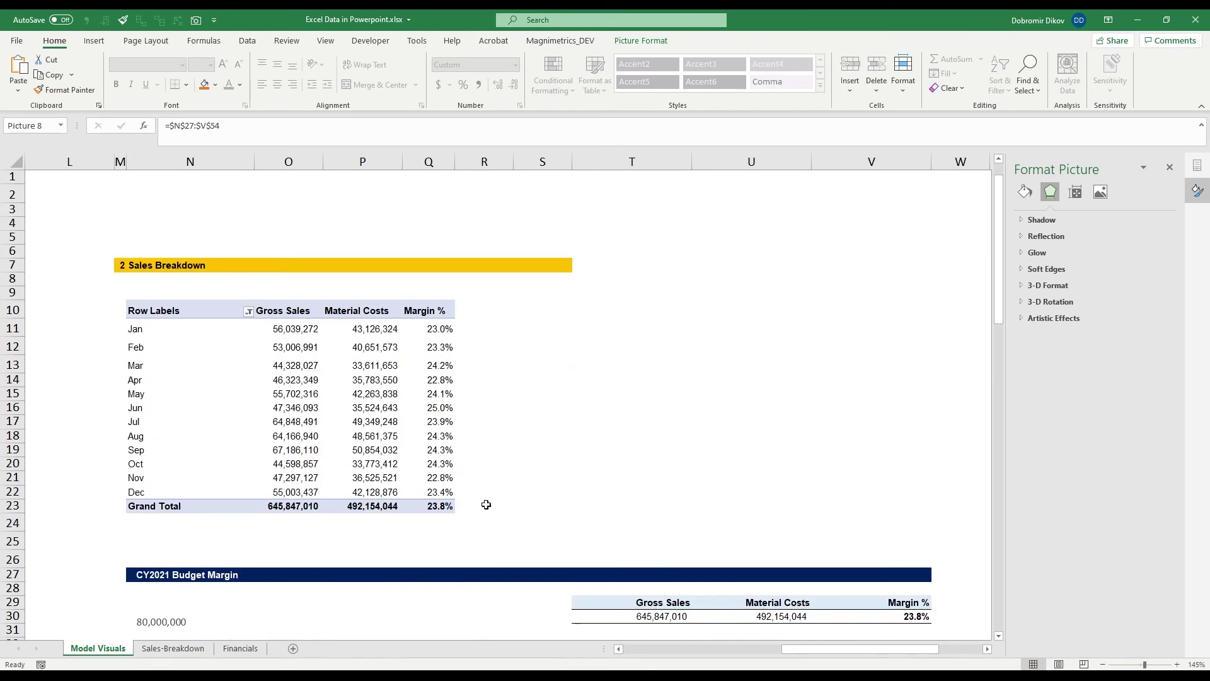
pyautogui.rightClick(318, 370)
pyautogui.click(349, 429)
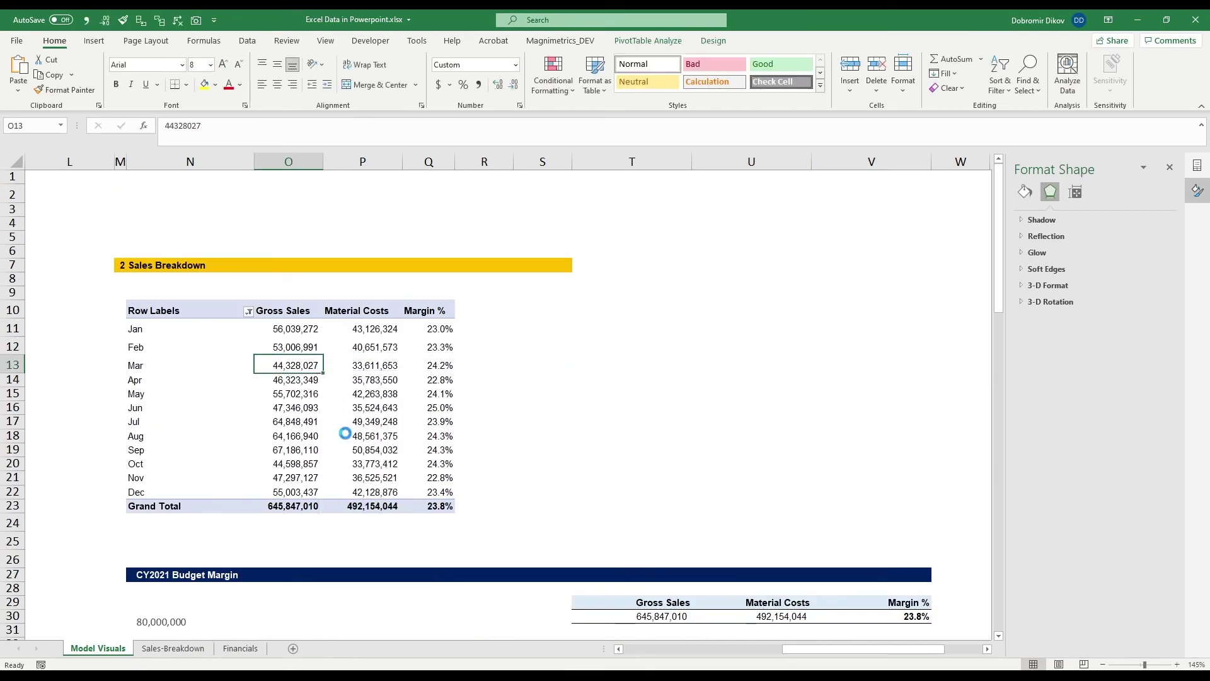
pyautogui.scroll(-8, 349, 429)
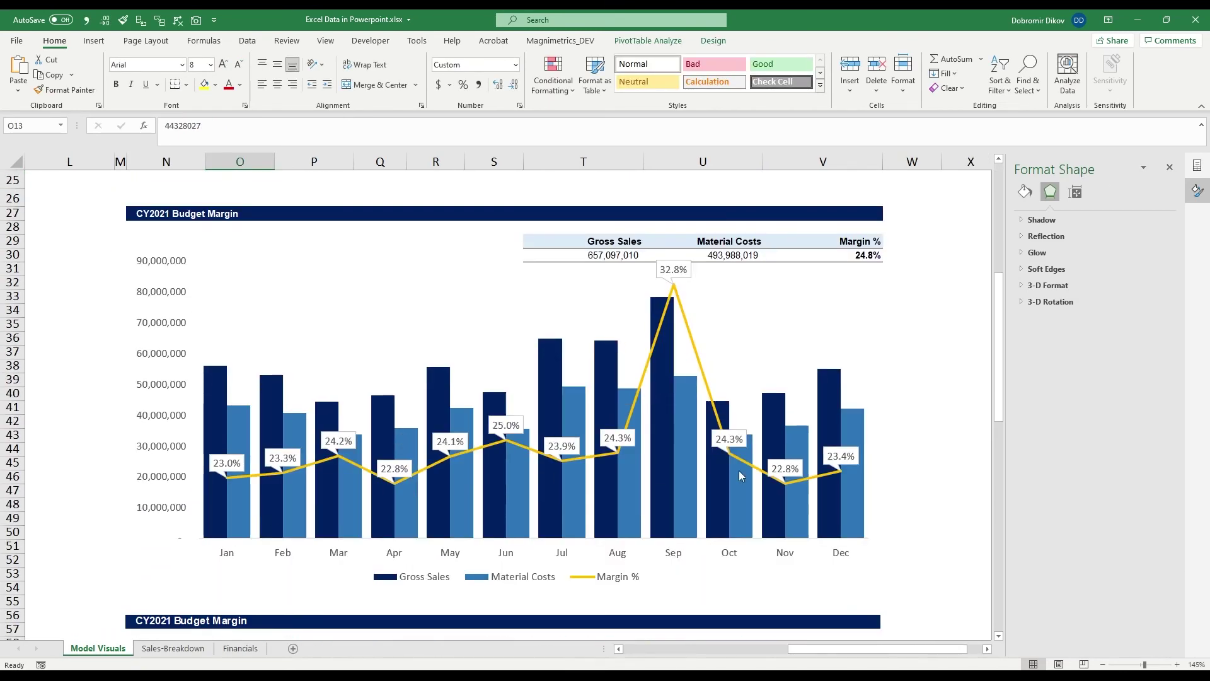
pyautogui.scroll(-10, 653, 321)
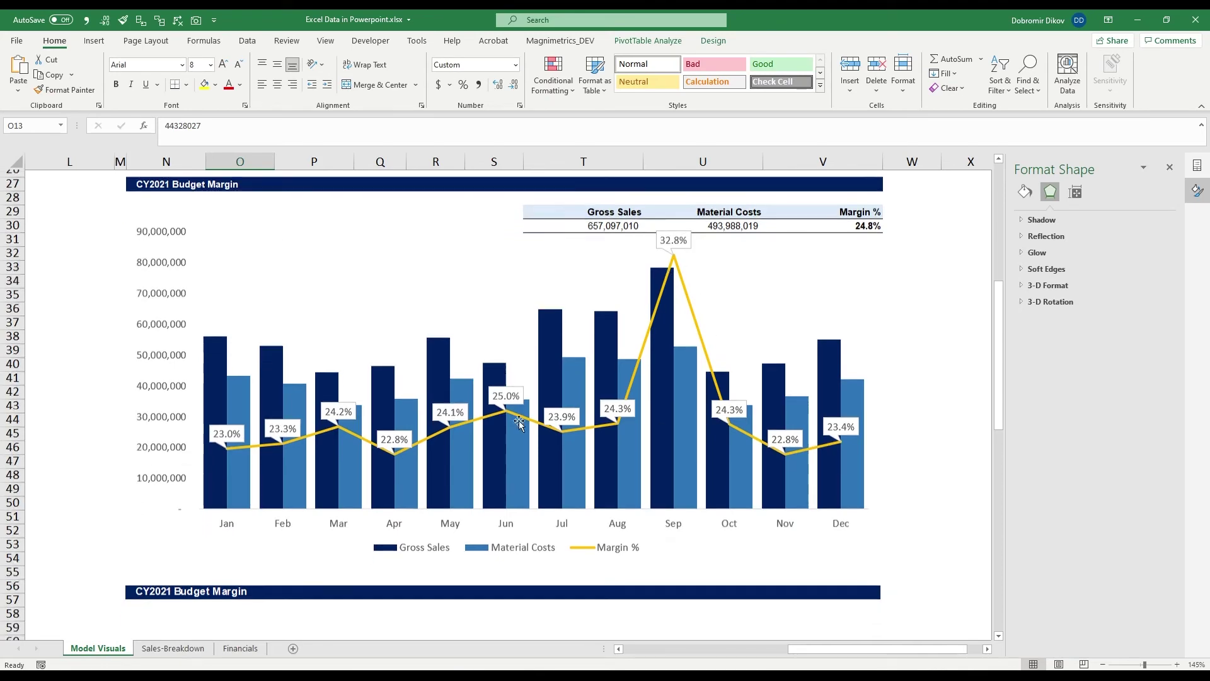